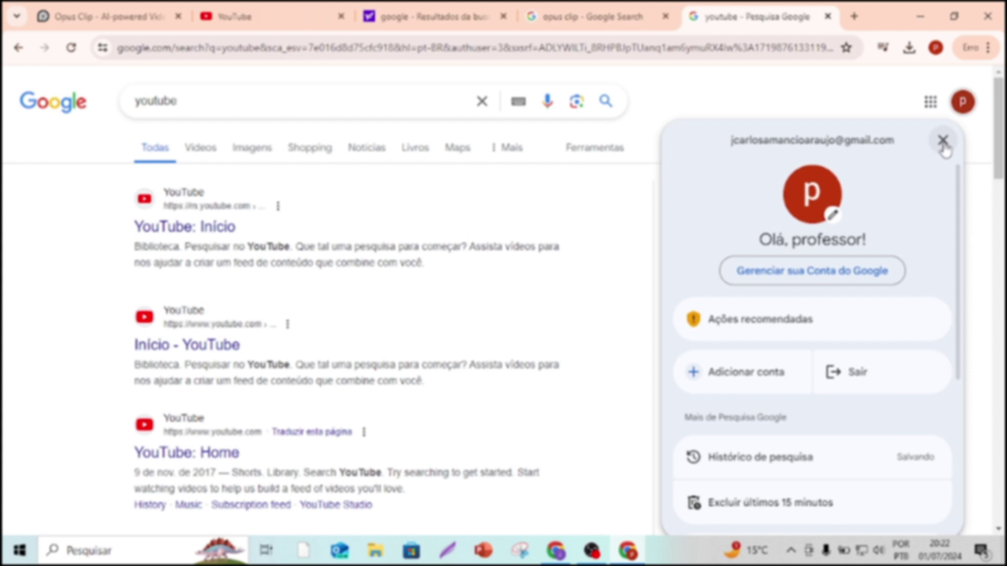
Open the YouTube home page from the search results and create a channel for the signed-in account.
{"action": "left_click_drag", "start_coordinate": [894, 141], "coordinate": [727, 144]}
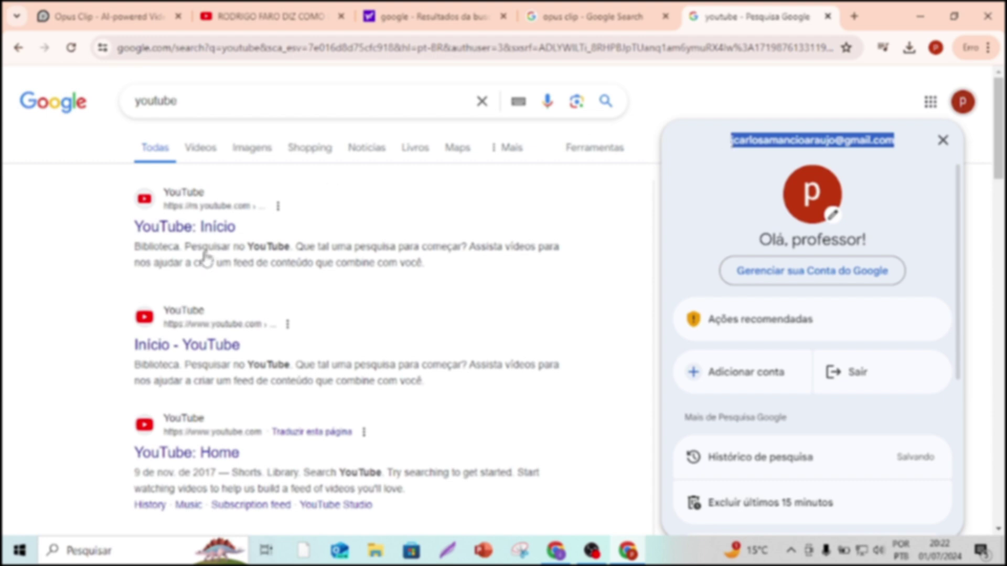
{"action": "left_click", "coordinate": [186, 231]}
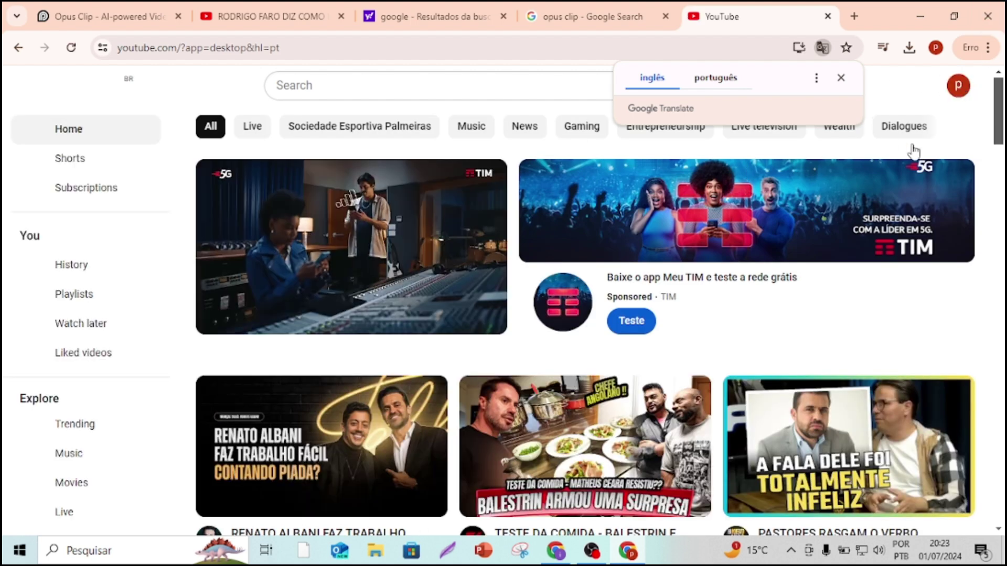
{"action": "left_click", "coordinate": [957, 87]}
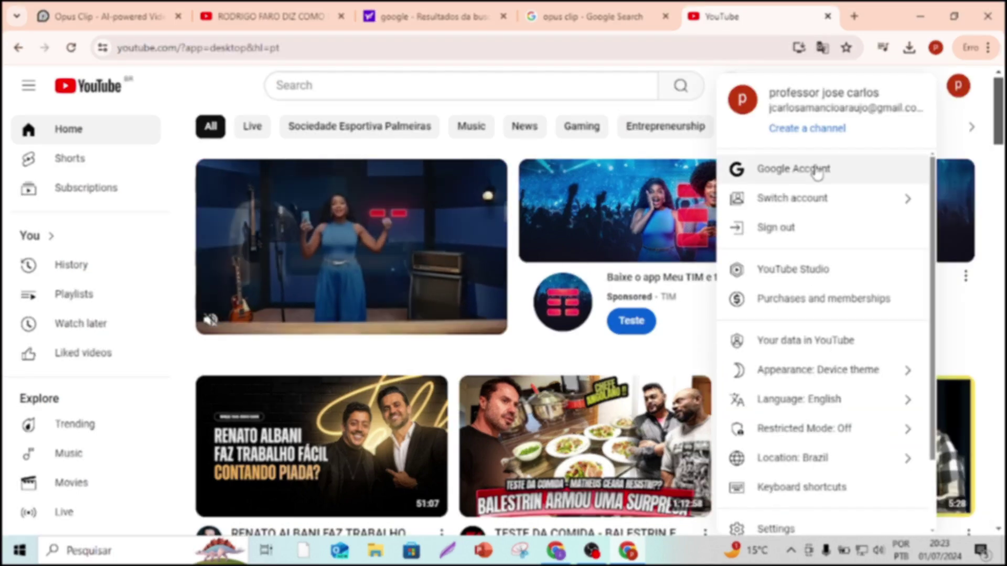
{"action": "left_click", "coordinate": [813, 133]}
{"action": "left_click", "coordinate": [712, 499]}
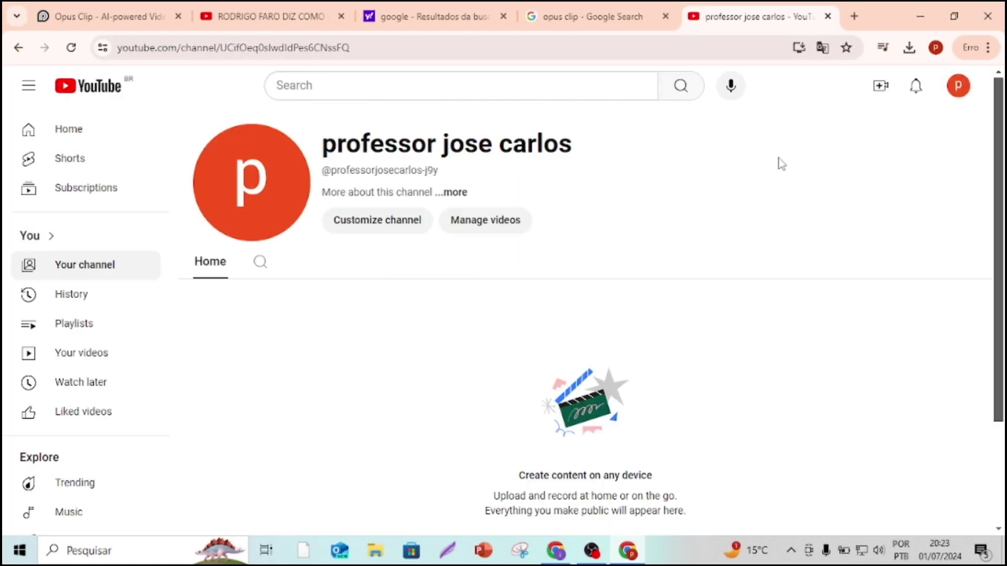
Start a video upload with the Downloads file "{Criando Filhos com Limites_ Ensinando Valores e Valorizando a Igualdade".
{"action": "left_click", "coordinate": [881, 87]}
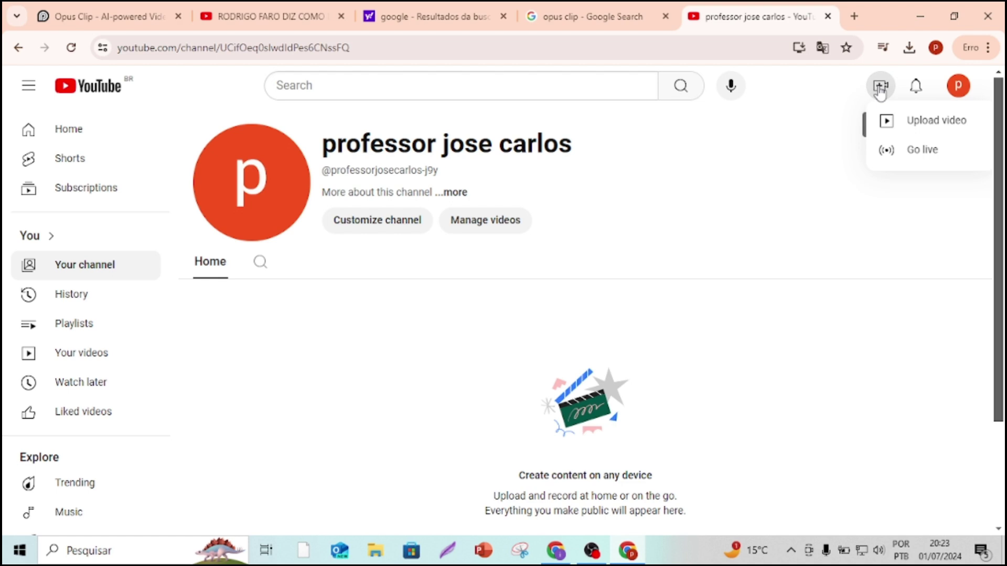
{"action": "left_click", "coordinate": [902, 121]}
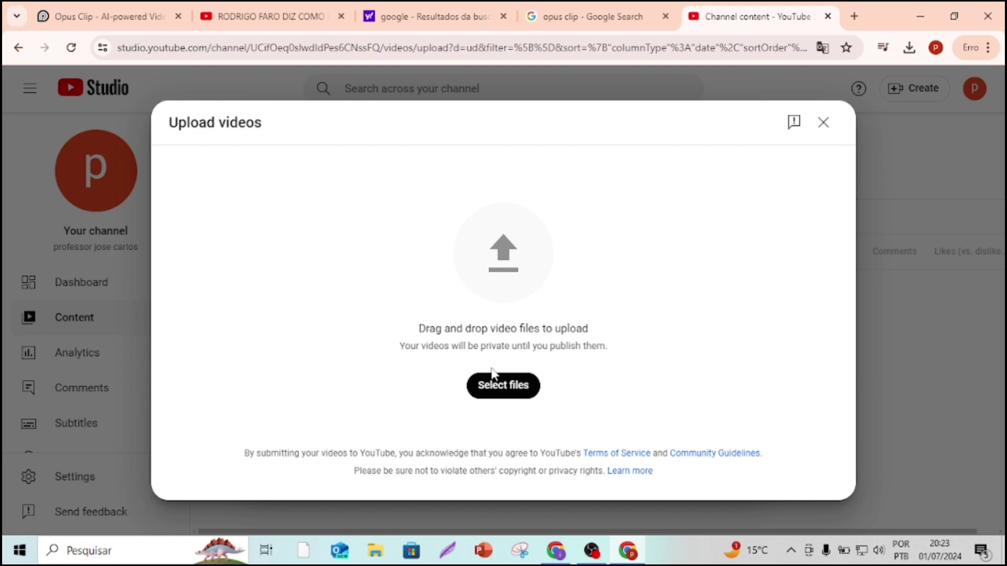
{"action": "left_click", "coordinate": [504, 393]}
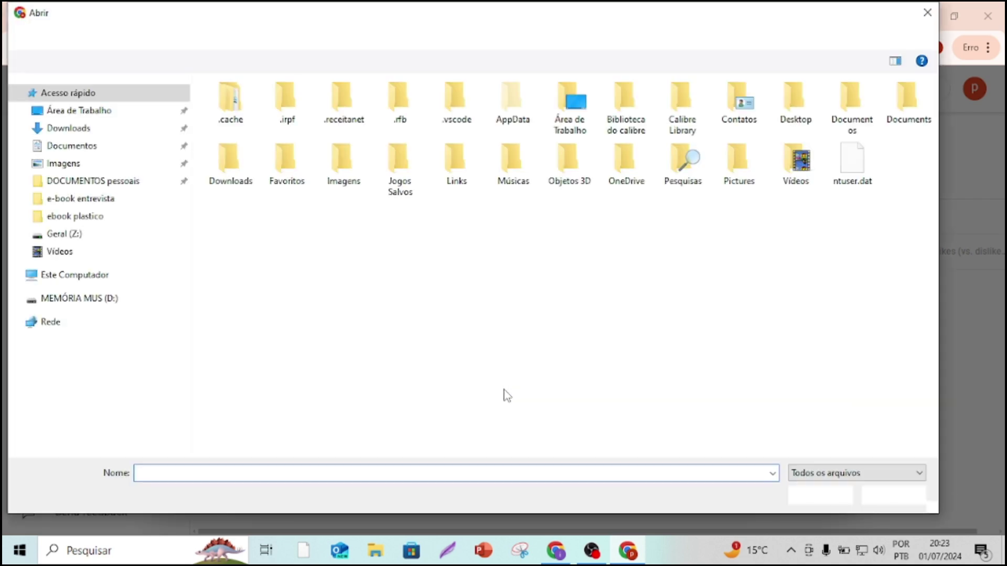
{"action": "left_click", "coordinate": [73, 129]}
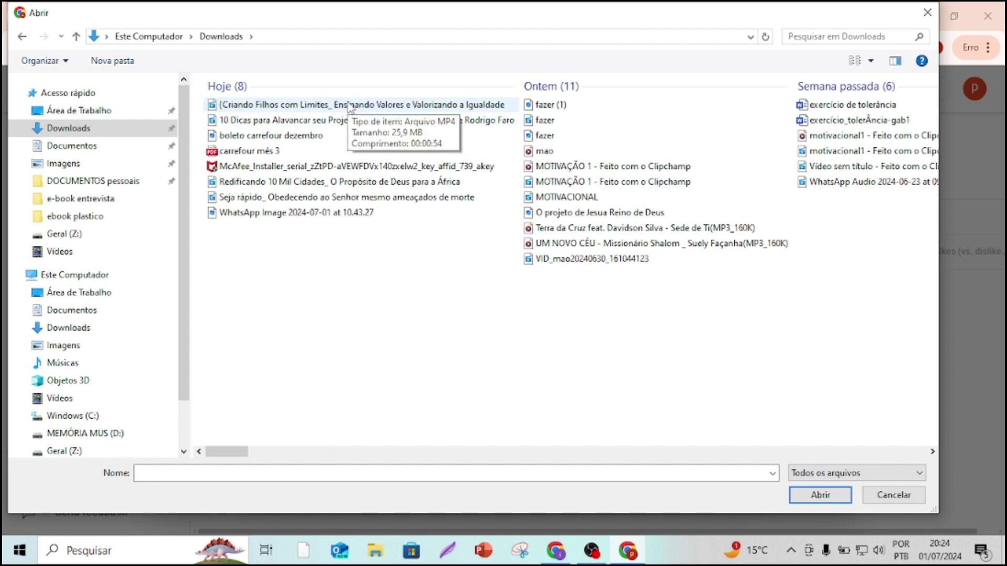
{"action": "key", "text": "Escape"}
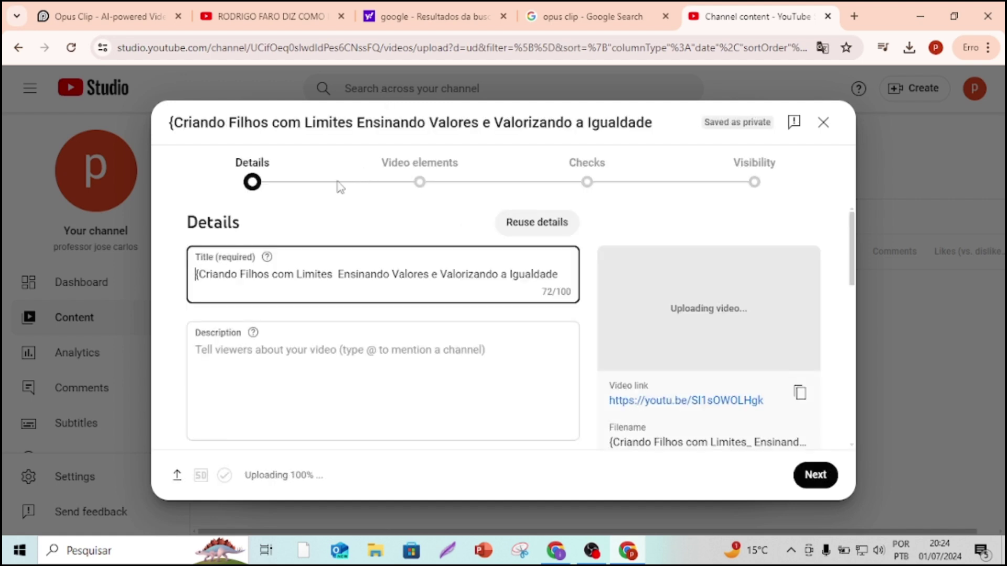
Remove the opening brace from the video title and put "Rodrigo Faro -" in front of it.
{"action": "left_click", "coordinate": [200, 270]}
{"action": "key", "text": "BackSpace"}
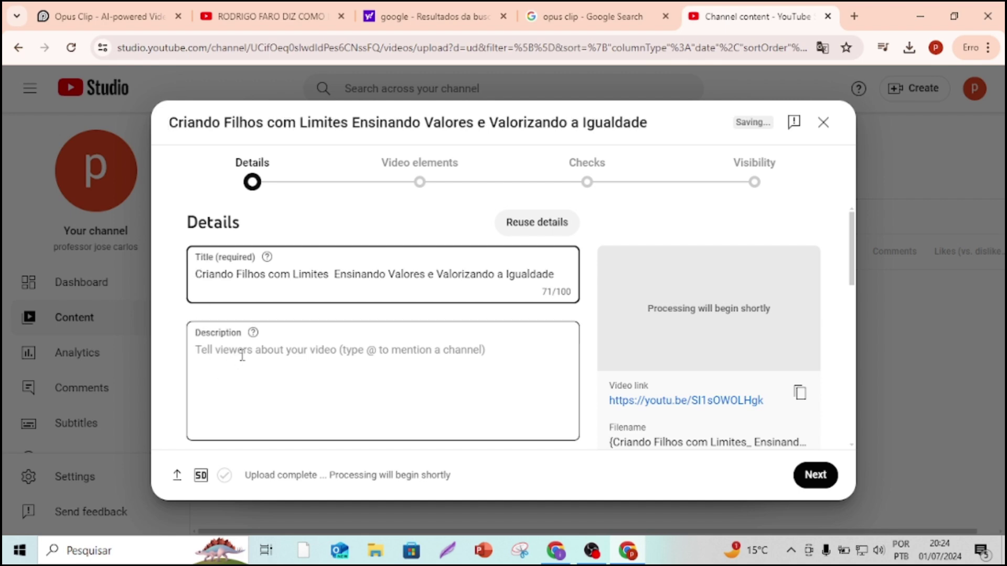
{"action": "type", "text": "R"}
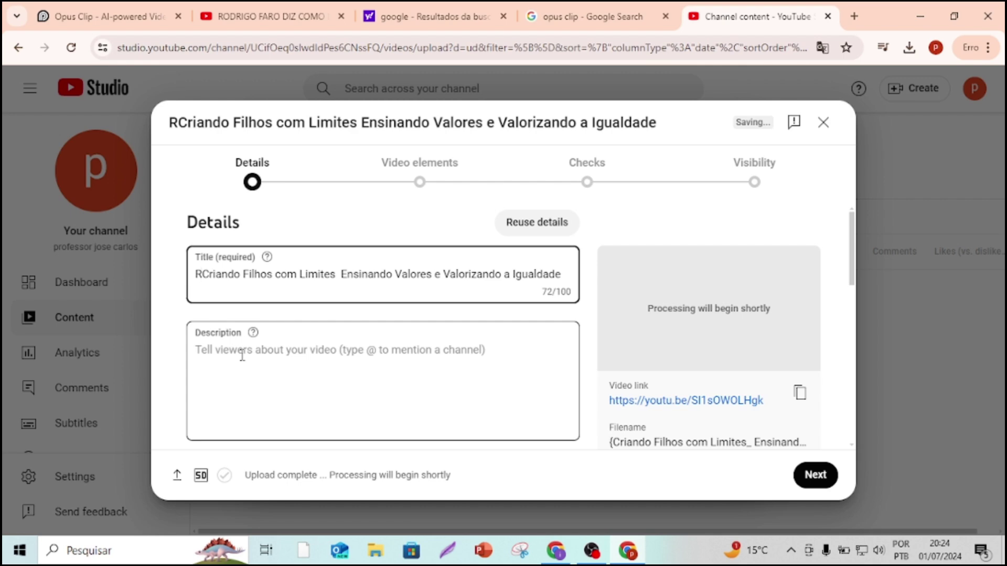
{"action": "type", "text": "odrigo "}
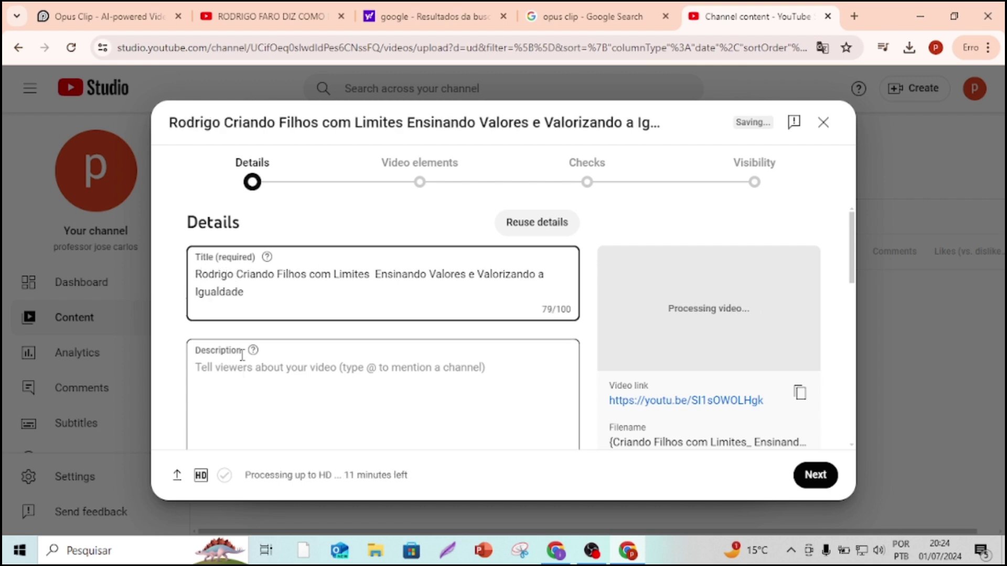
{"action": "type", "text": "Faro"}
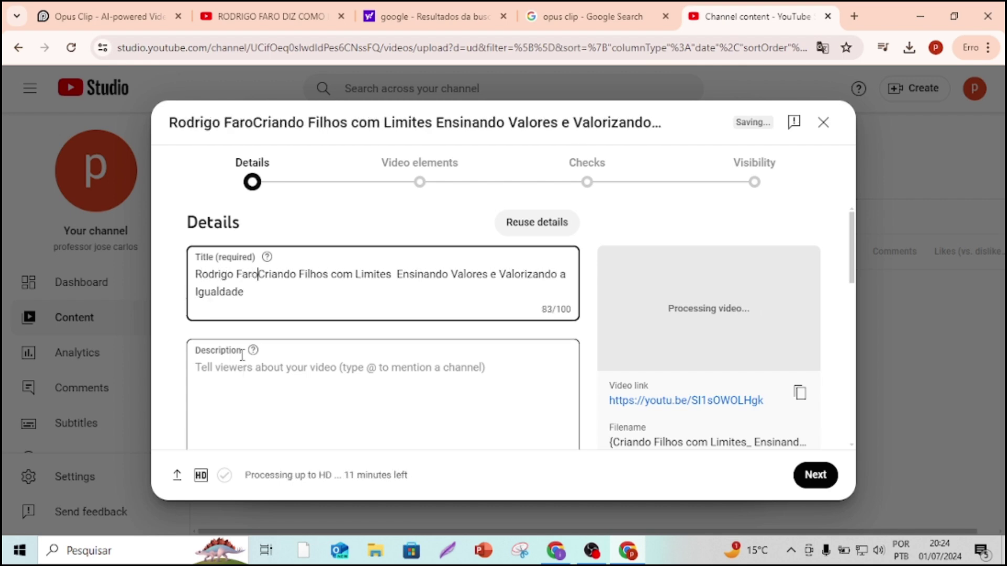
{"action": "type", "text": " -"}
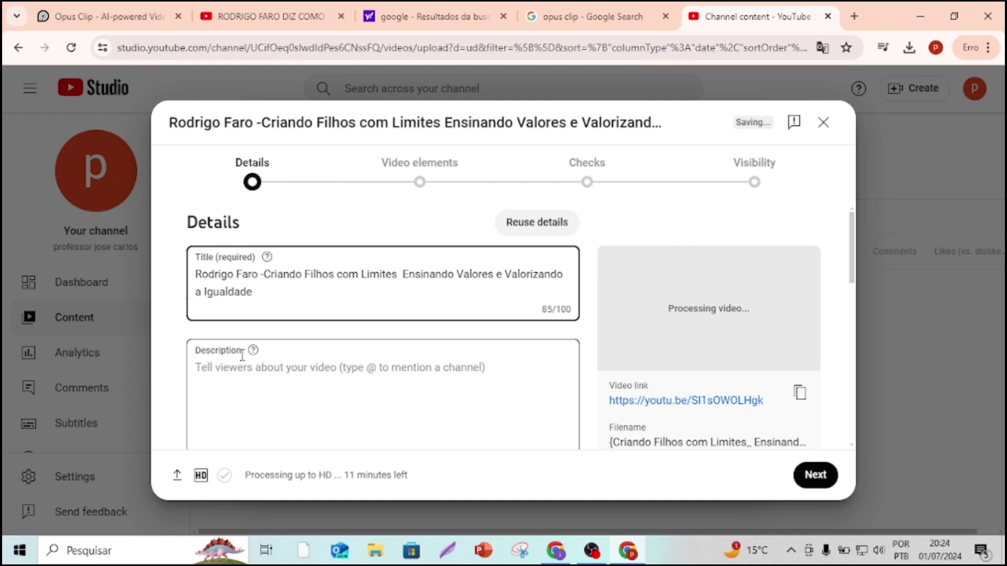
Enter the video description "Rodrigo Faro dá uma aula motivacional".
{"action": "left_click", "coordinate": [280, 391]}
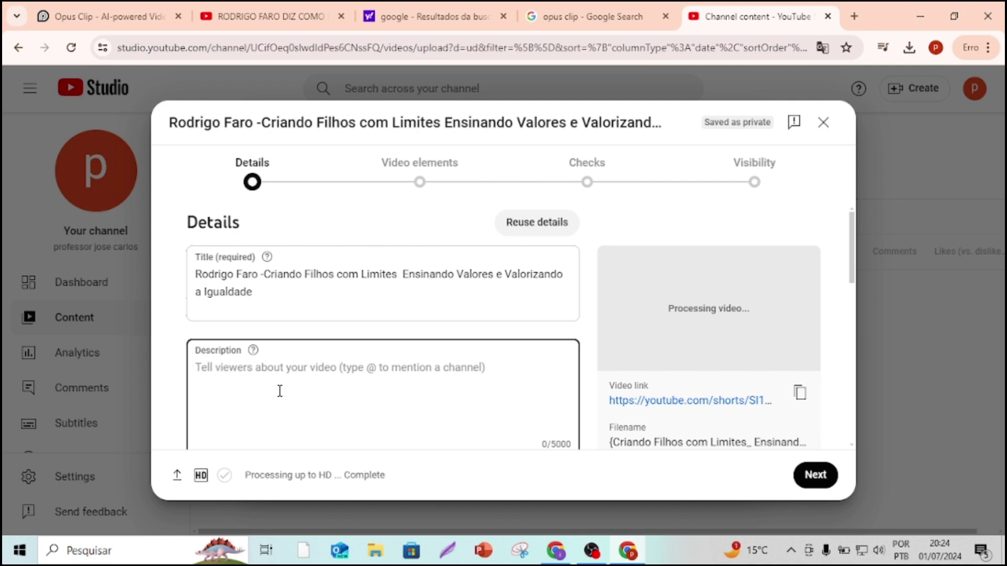
{"action": "type", "text": "Rodri"}
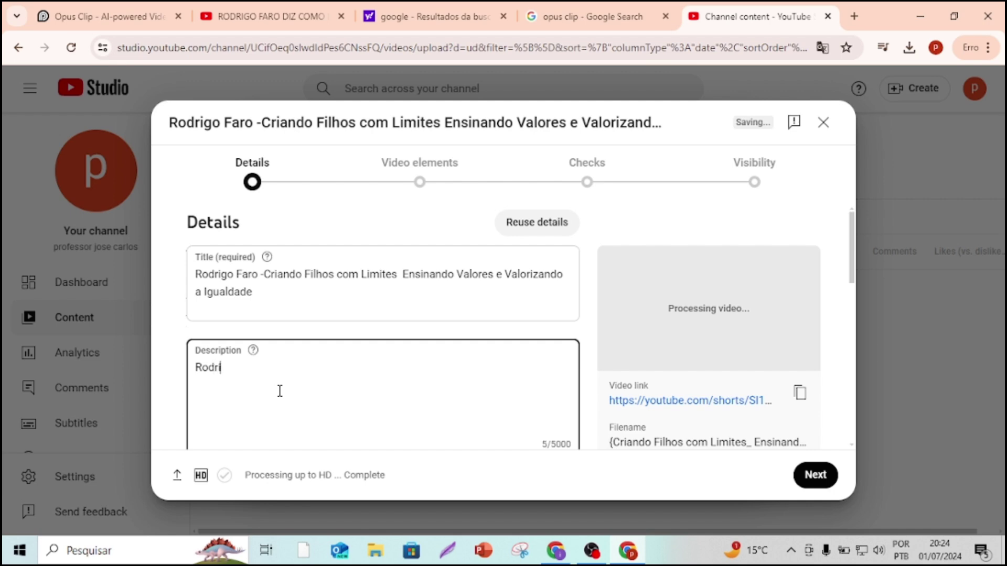
{"action": "type", "text": "go Faro "}
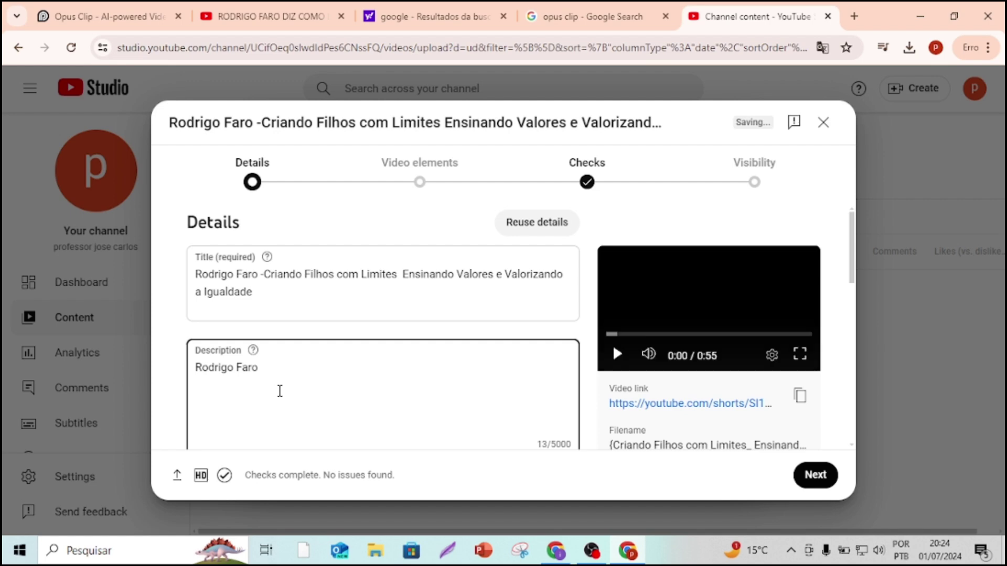
{"action": "type", "text": "dá um"}
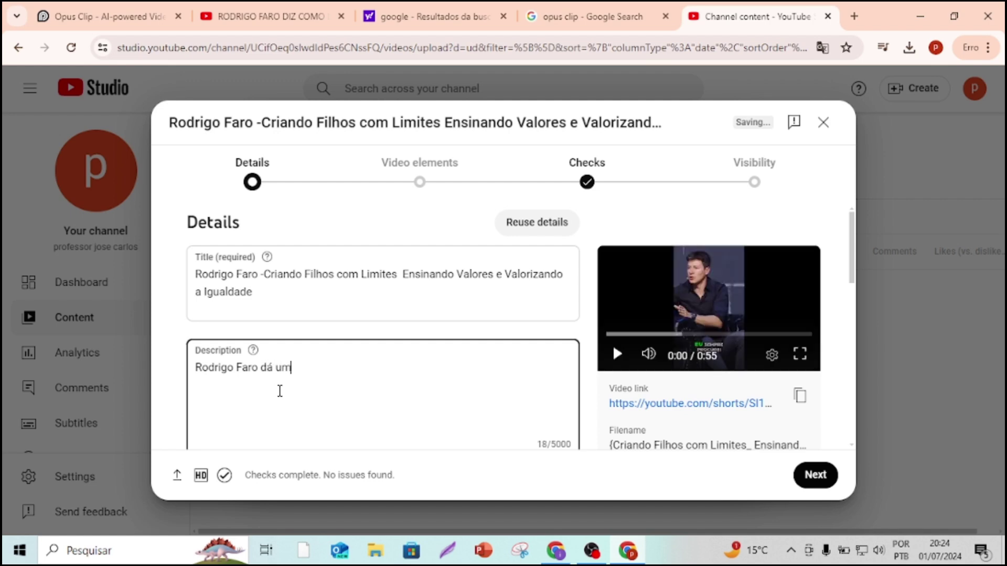
{"action": "type", "text": "a aula de"}
{"action": "key", "text": "BackSpace"}
{"action": "type", "text": "motivacional"}
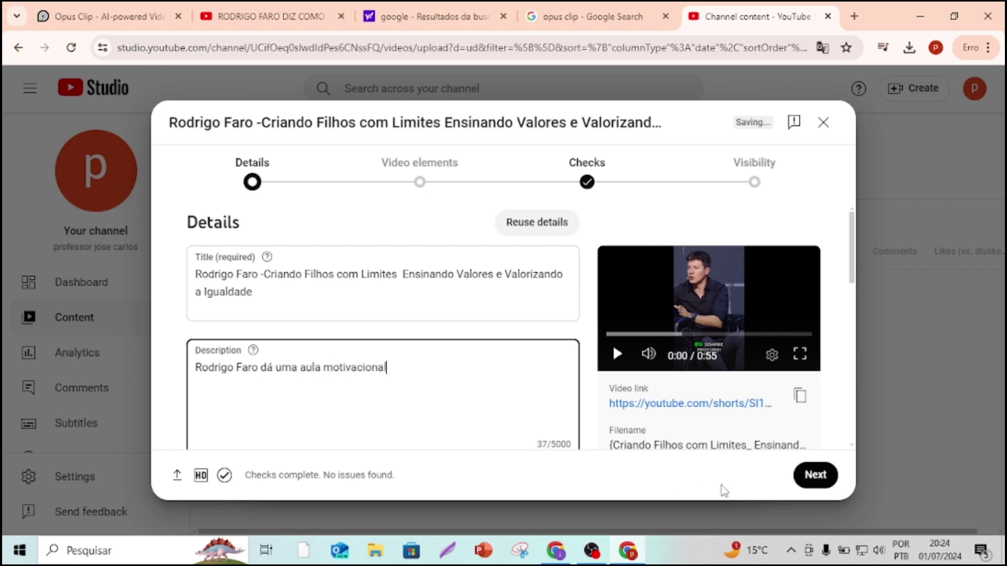
Mark the video as not made for kids and advance to the video elements stage.
{"action": "left_click", "coordinate": [808, 478]}
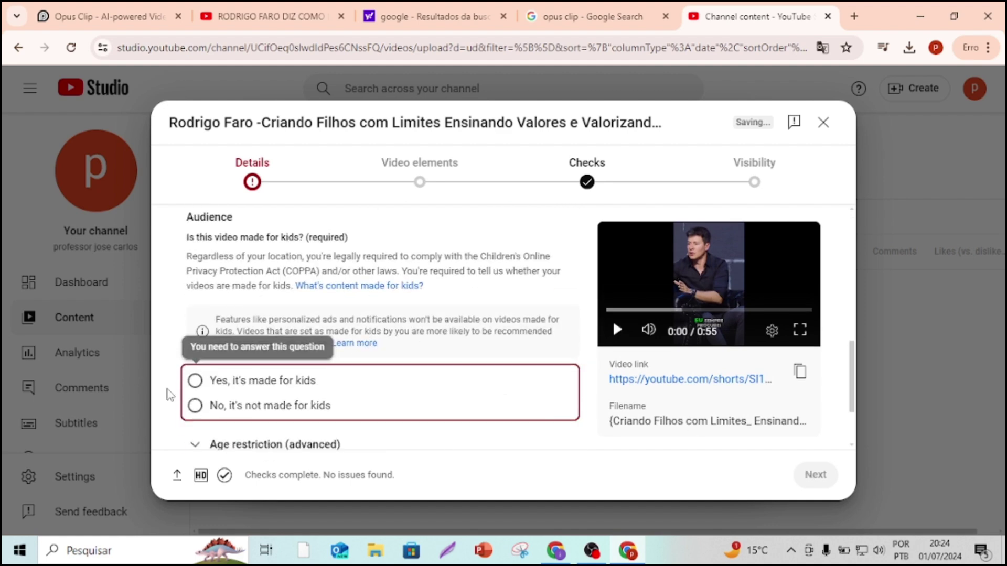
{"action": "left_click", "coordinate": [195, 407]}
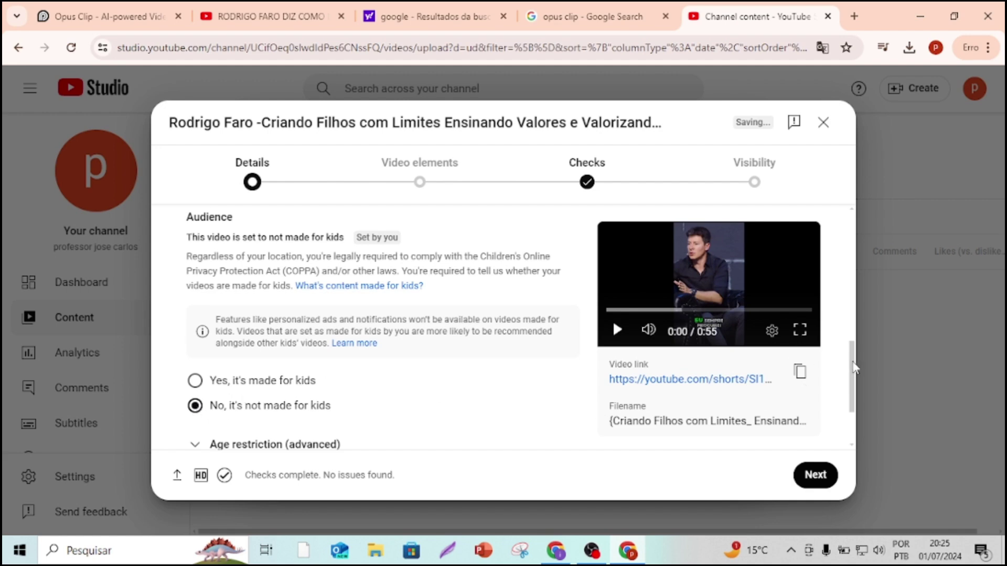
{"action": "key", "text": "ctrl+a"}
{"action": "scroll", "coordinate": [853, 426], "scroll_direction": "down", "scroll_amount": 2}
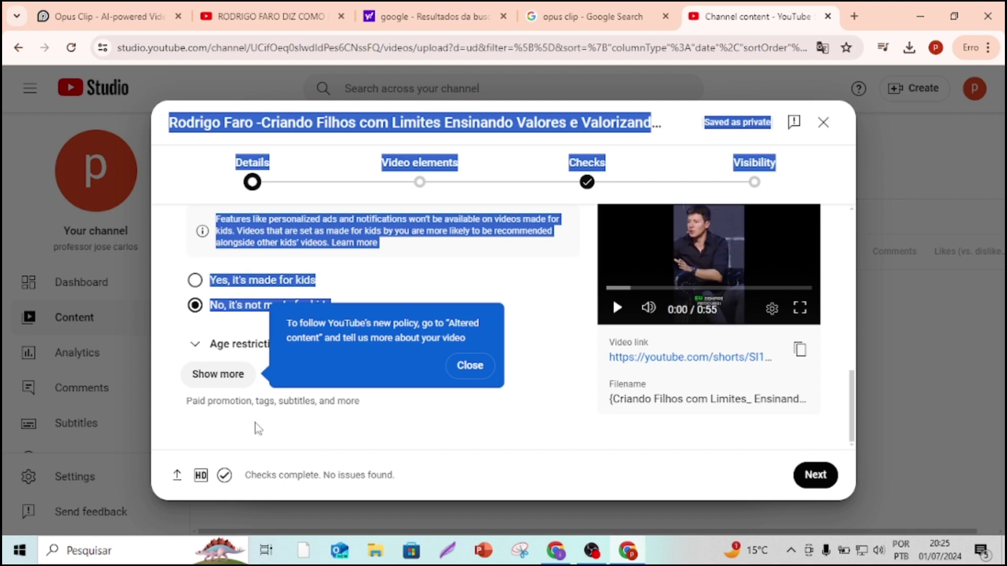
{"action": "left_click", "coordinate": [818, 476]}
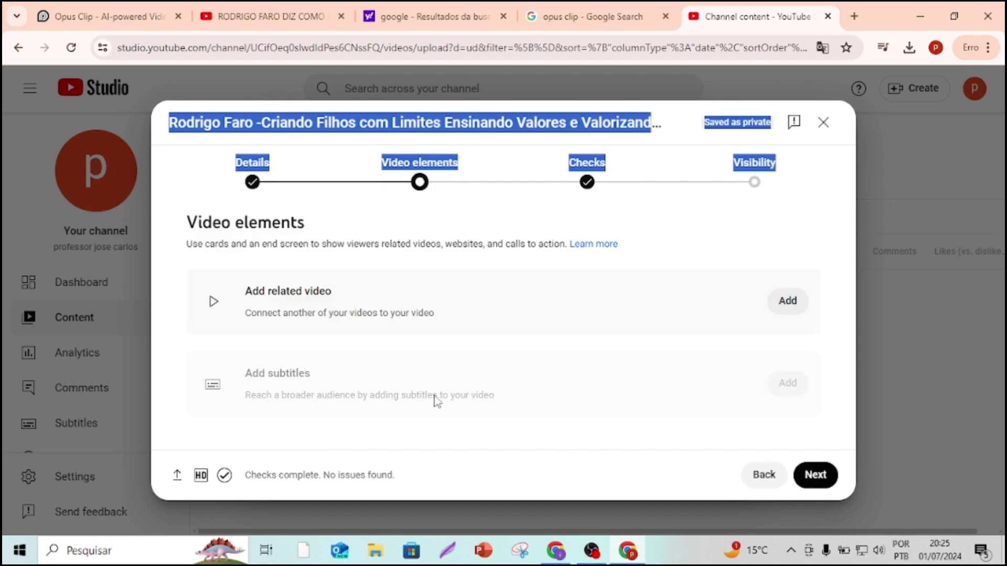
Translate the upload page into Portuguese and dismiss the translation popup and the Facebook notification.
{"action": "right_click", "coordinate": [660, 245]}
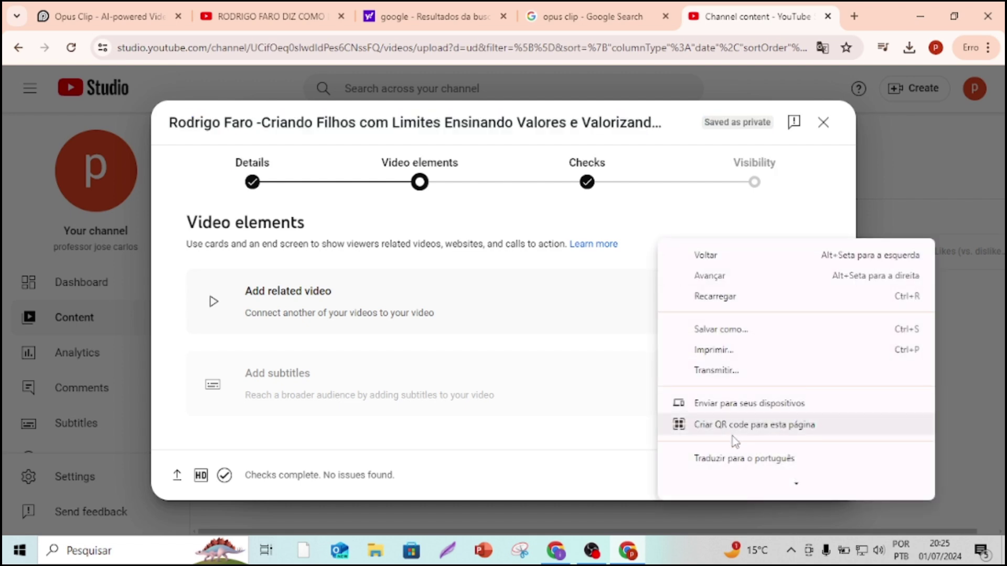
{"action": "left_click", "coordinate": [729, 458]}
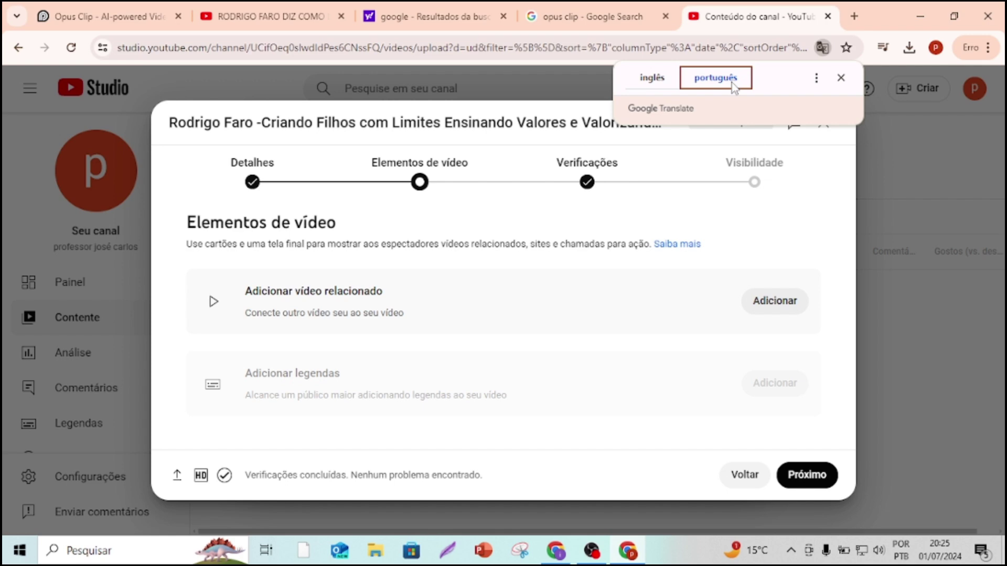
{"action": "left_click", "coordinate": [841, 78]}
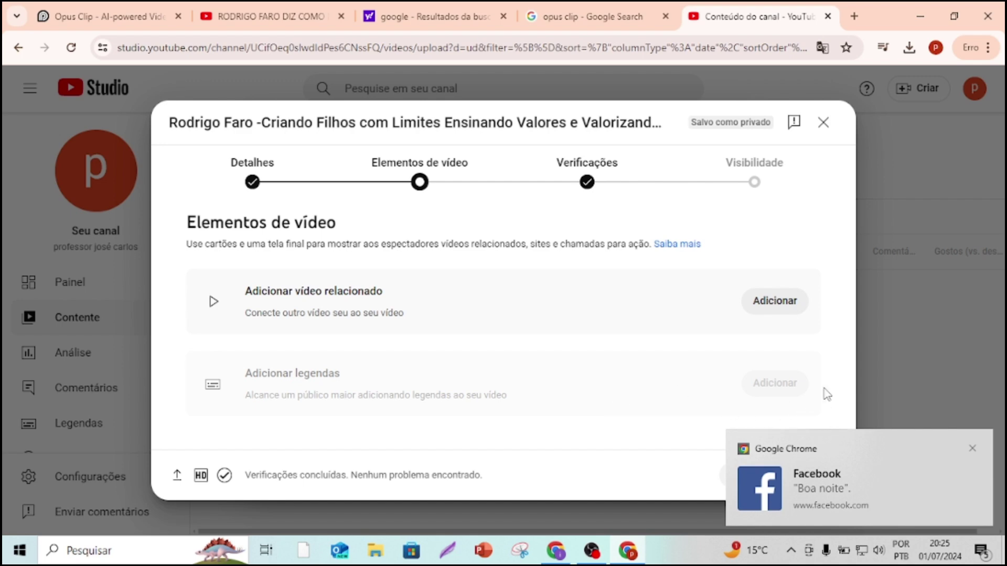
{"action": "left_click", "coordinate": [973, 450]}
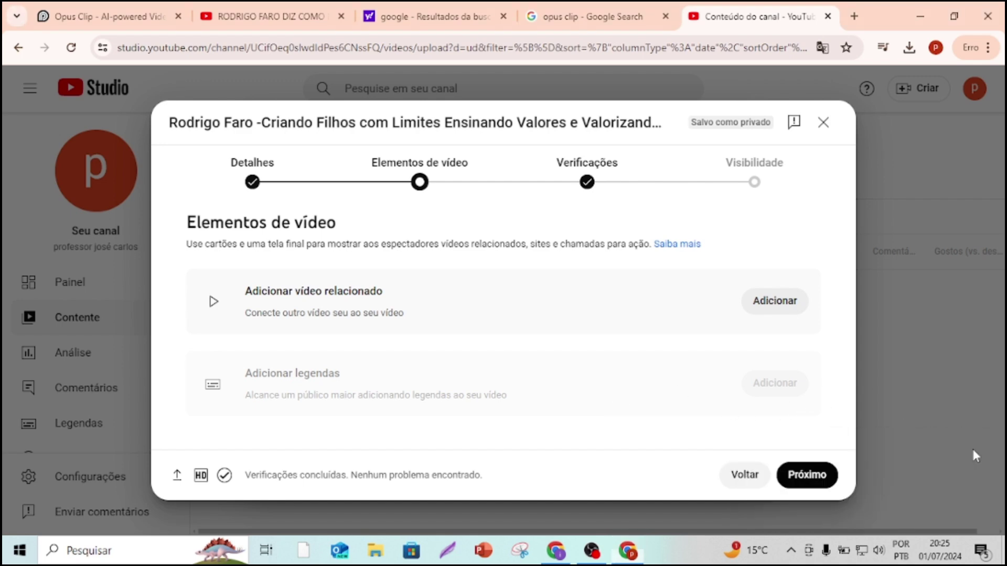
Advance past the video elements and checks to the visibility settings and choose Público.
{"action": "left_click", "coordinate": [811, 478]}
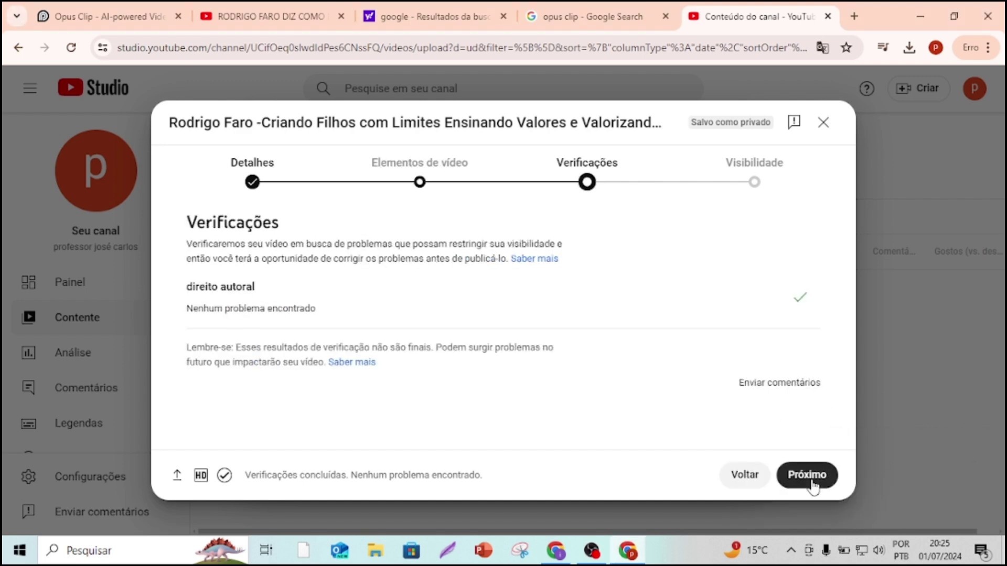
{"action": "left_click", "coordinate": [812, 483]}
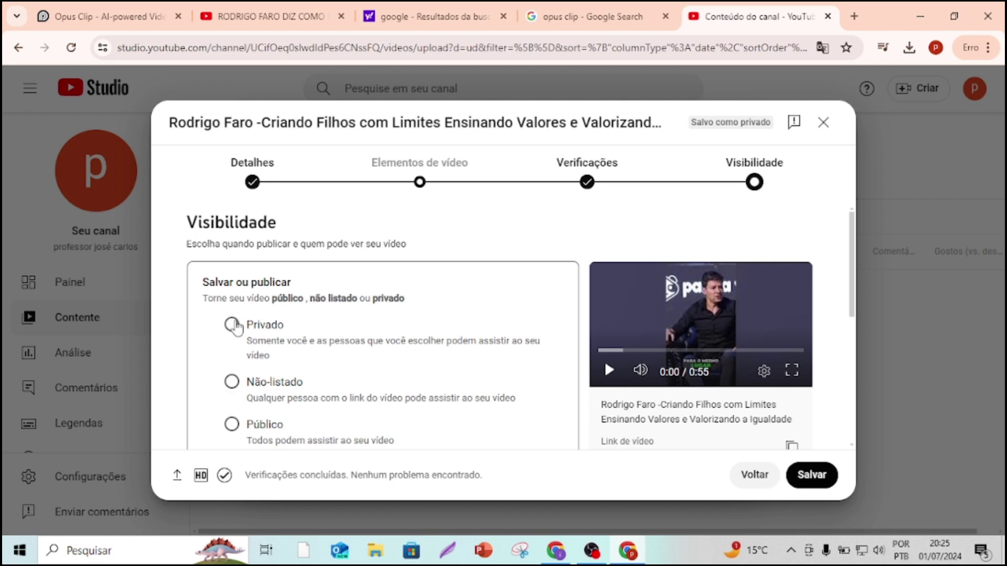
{"action": "left_click", "coordinate": [231, 427]}
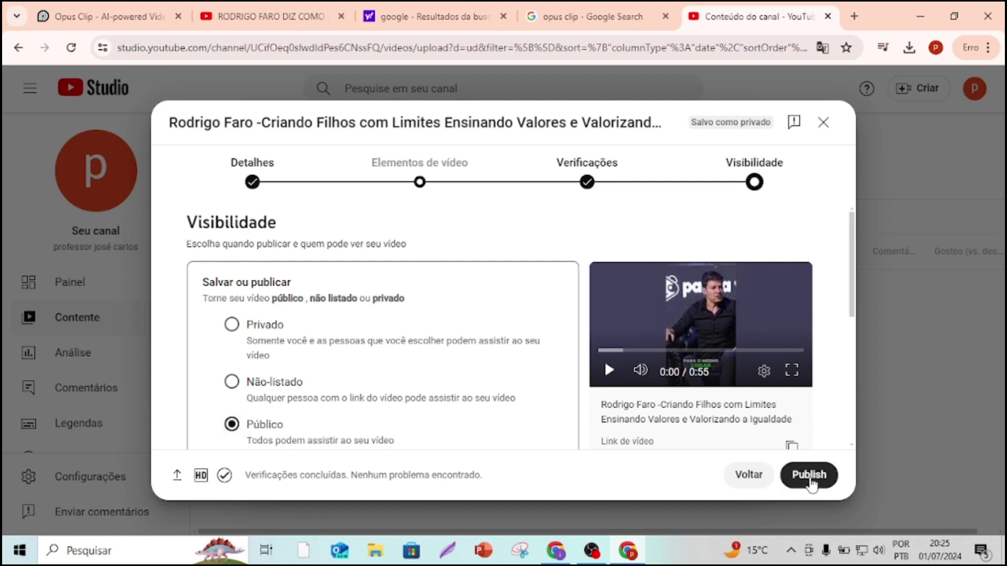
Schedule the video to go public on 2 July 2024 at 12:00 and dismiss the confirmation and welcome dialogs.
{"action": "left_click_drag", "start_coordinate": [851, 316], "coordinate": [852, 435]}
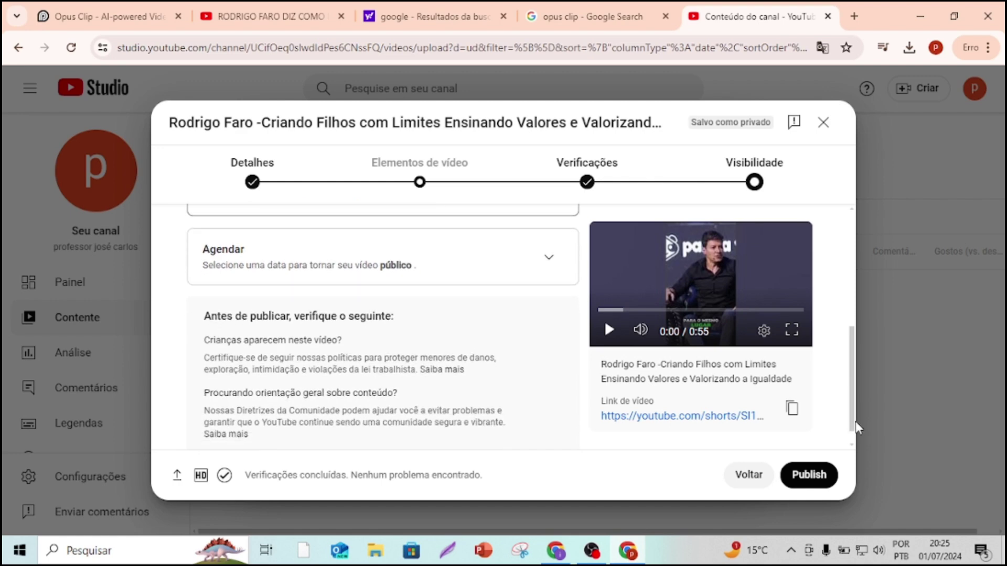
{"action": "left_click", "coordinate": [550, 261]}
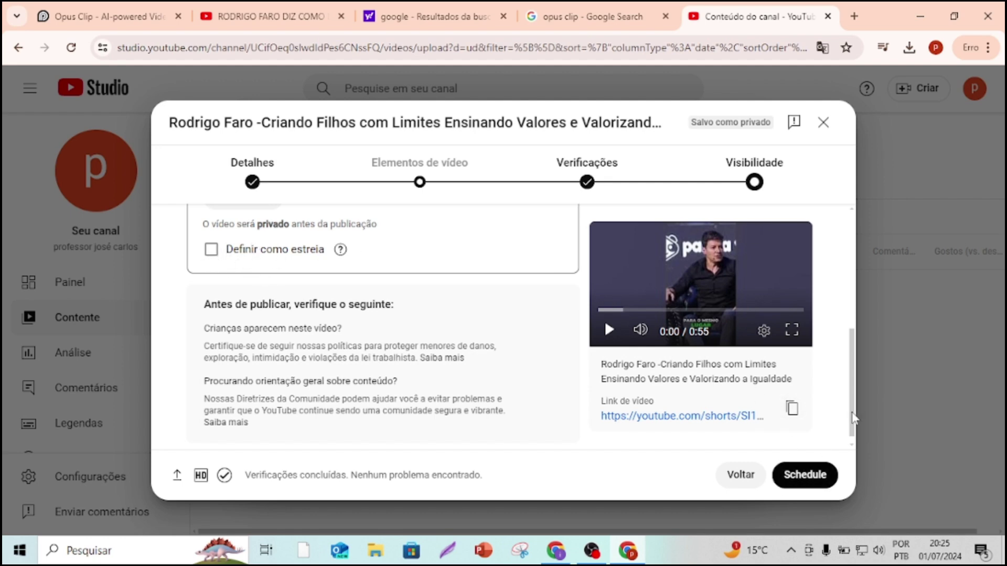
{"action": "left_click", "coordinate": [813, 475]}
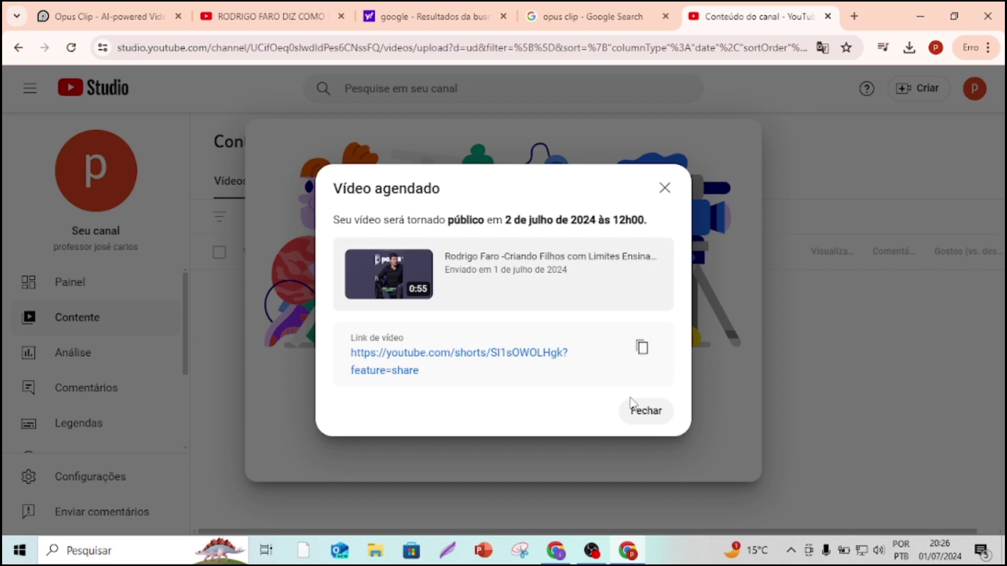
{"action": "left_click", "coordinate": [639, 412]}
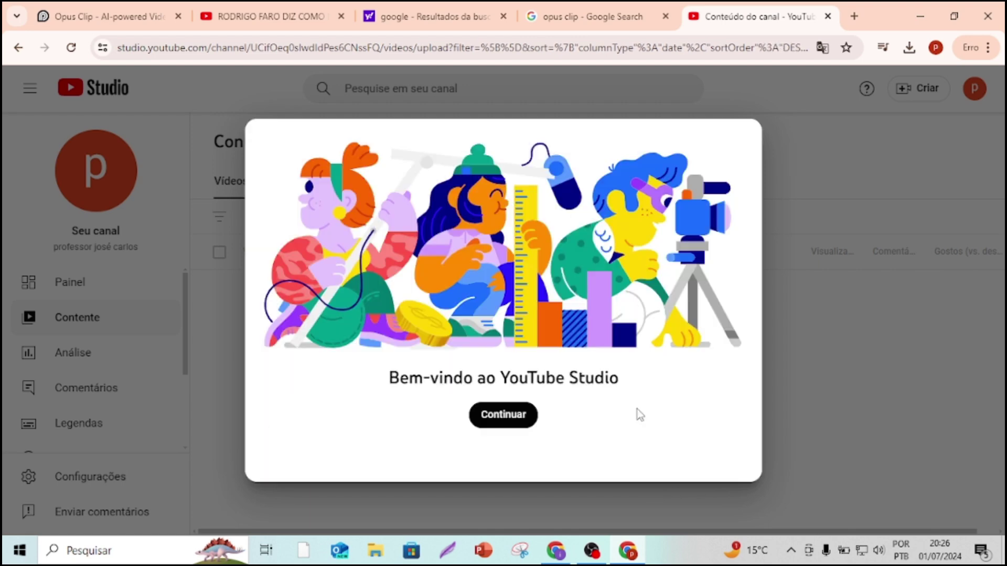
{"action": "left_click", "coordinate": [515, 419]}
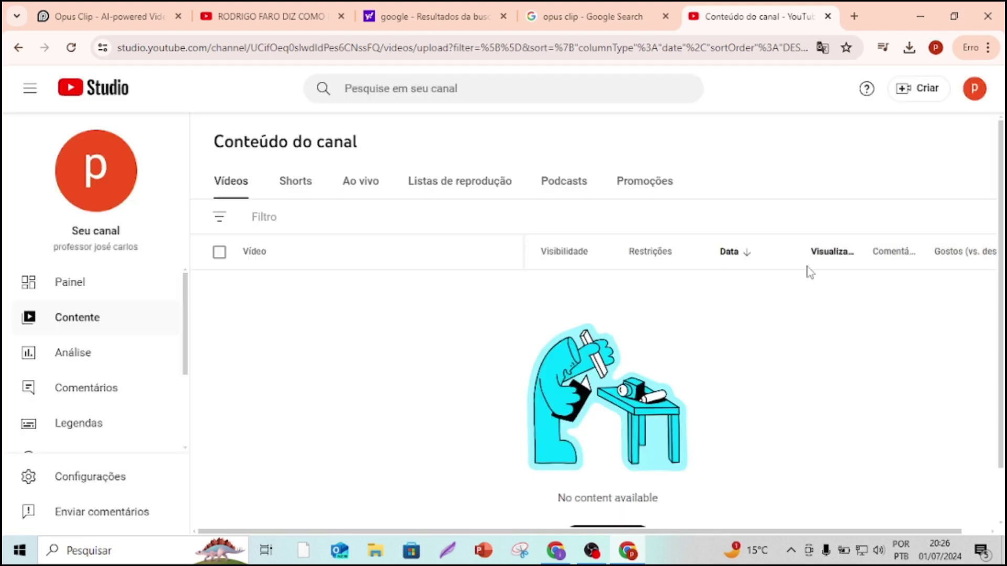
Go through the channel page to its Shorts list and open the scheduled Rodrigo Faro Short's details for editing.
{"action": "left_click", "coordinate": [975, 92]}
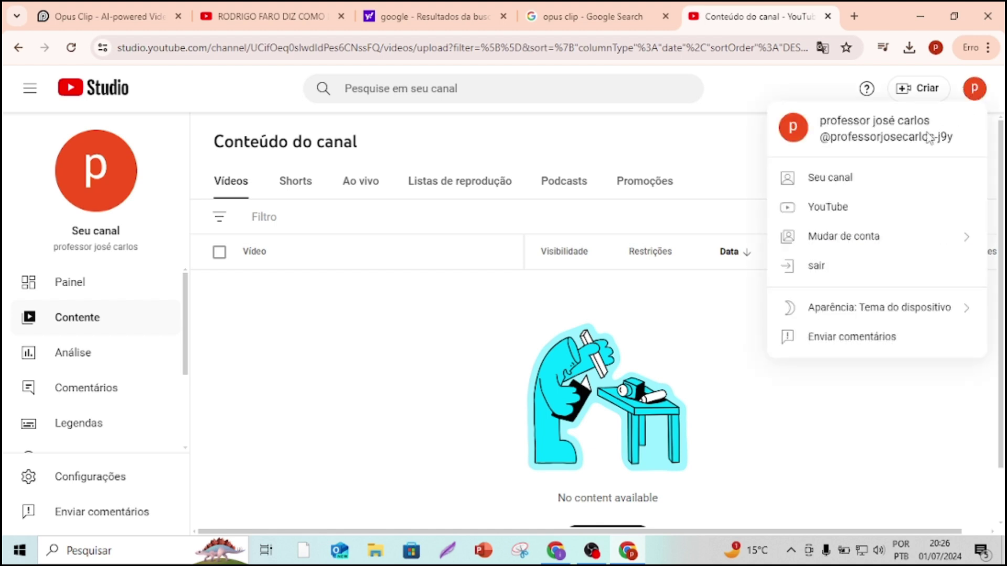
{"action": "left_click", "coordinate": [842, 181]}
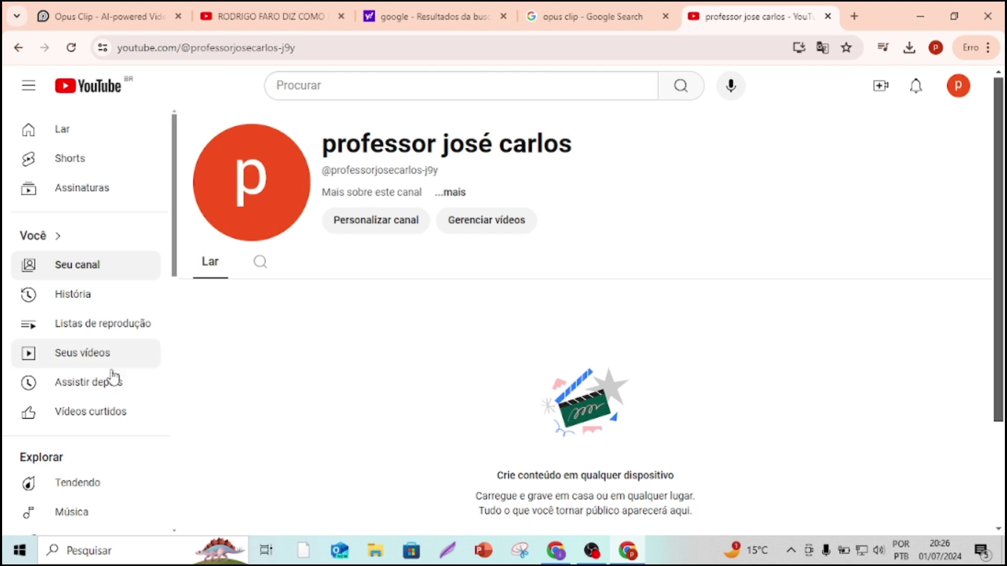
{"action": "left_click", "coordinate": [86, 356]}
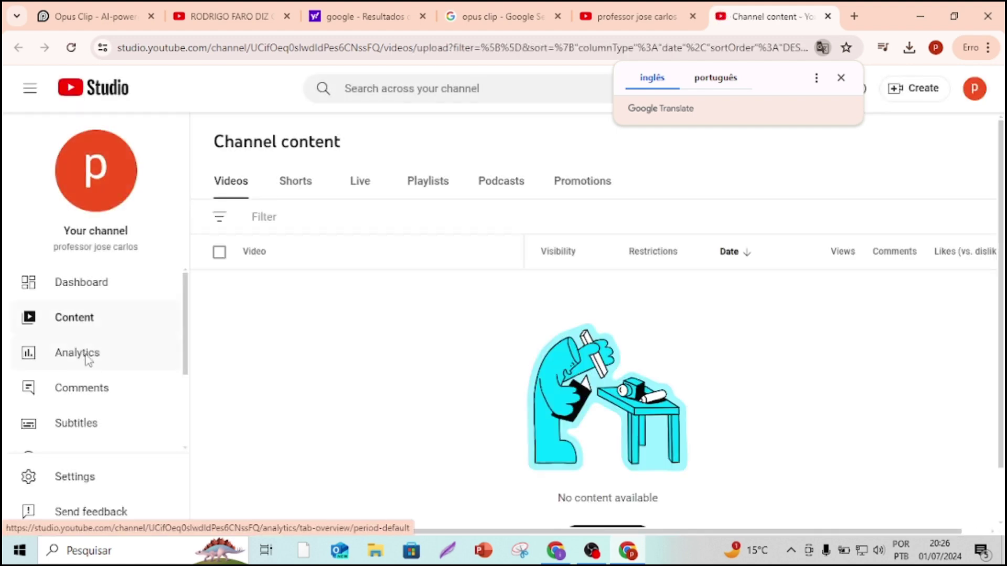
{"action": "left_click", "coordinate": [296, 185]}
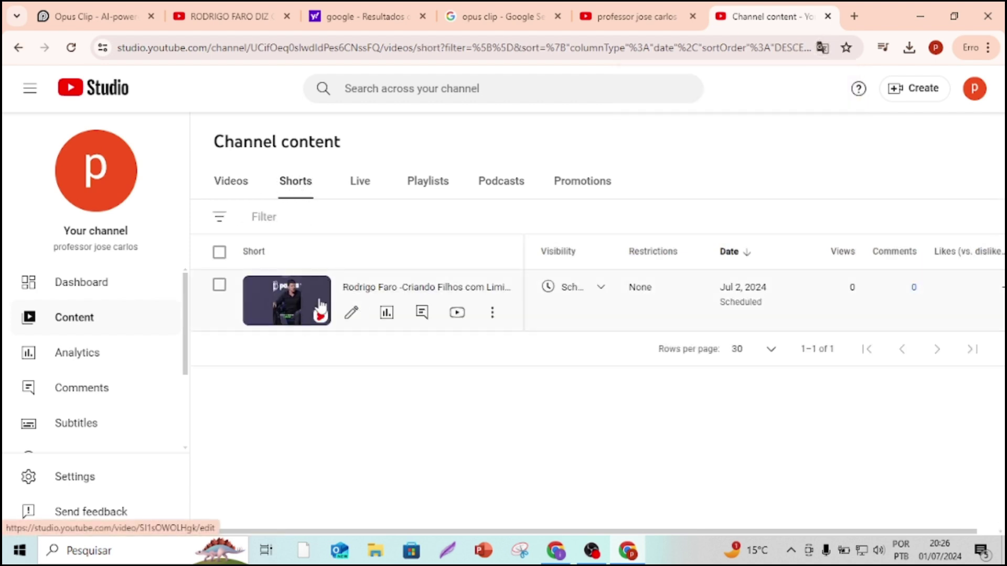
{"action": "left_click", "coordinate": [351, 313]}
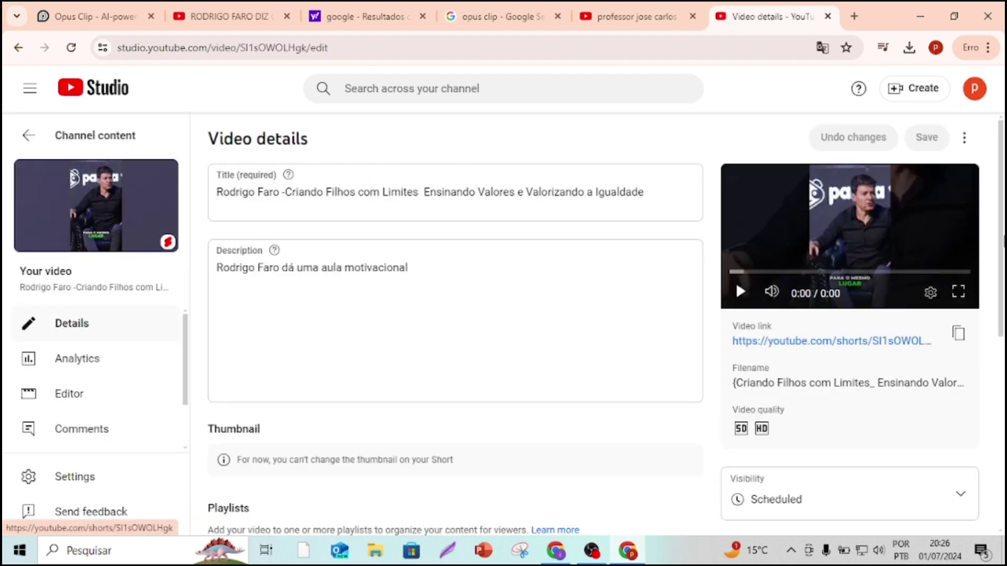
Review the Short's details, including its description, thumbnail, playlist, audience, visibility and related video settings.
{"action": "scroll", "coordinate": [735, 282], "scroll_direction": "down", "scroll_amount": 5}
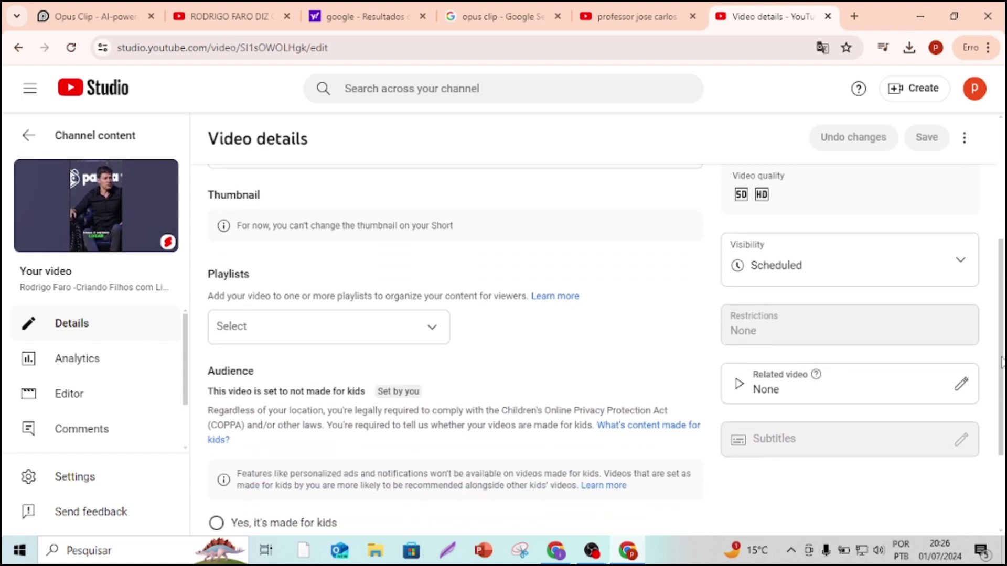
{"action": "left_click_drag", "start_coordinate": [1002, 371], "coordinate": [1000, 392]}
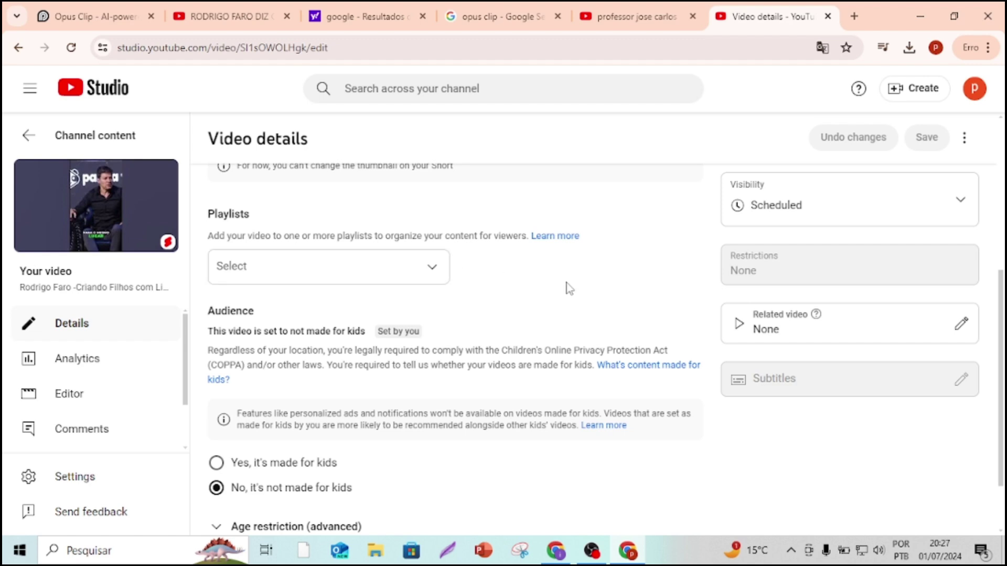
{"action": "scroll", "coordinate": [1003, 321], "scroll_direction": "down", "scroll_amount": 2}
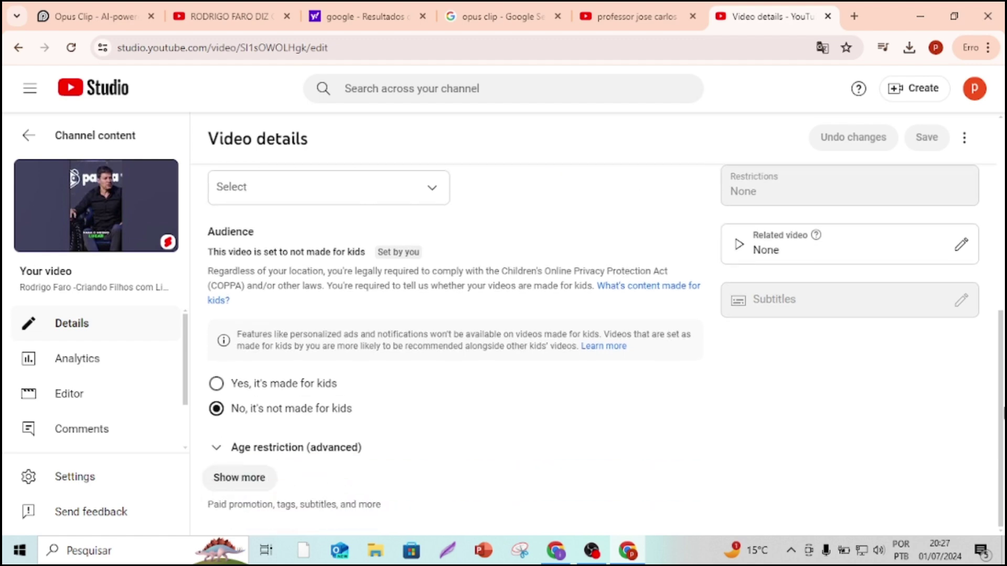
{"action": "left_click_drag", "start_coordinate": [1000, 369], "coordinate": [996, 177]}
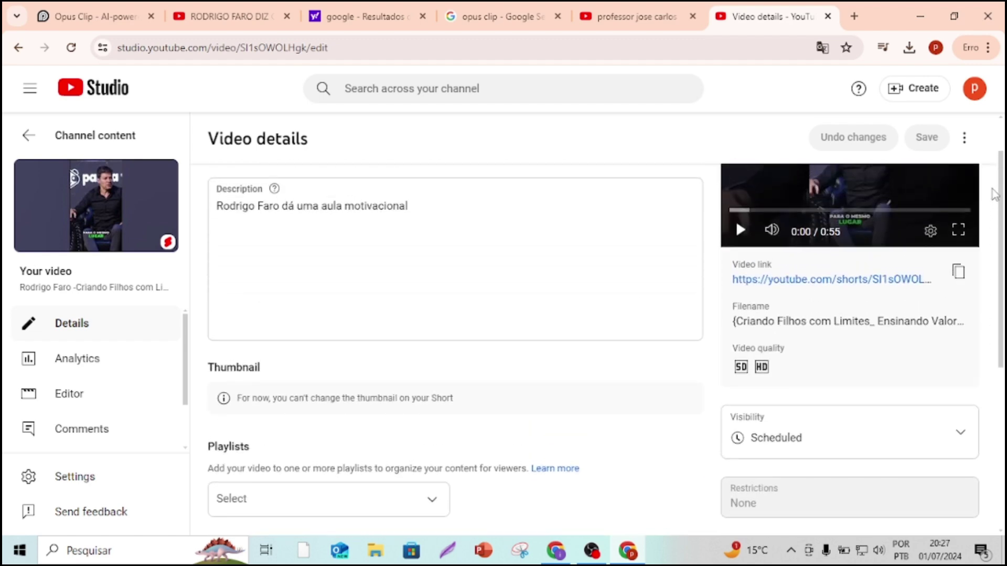
{"action": "scroll", "coordinate": [995, 173], "scroll_direction": "down", "scroll_amount": 3}
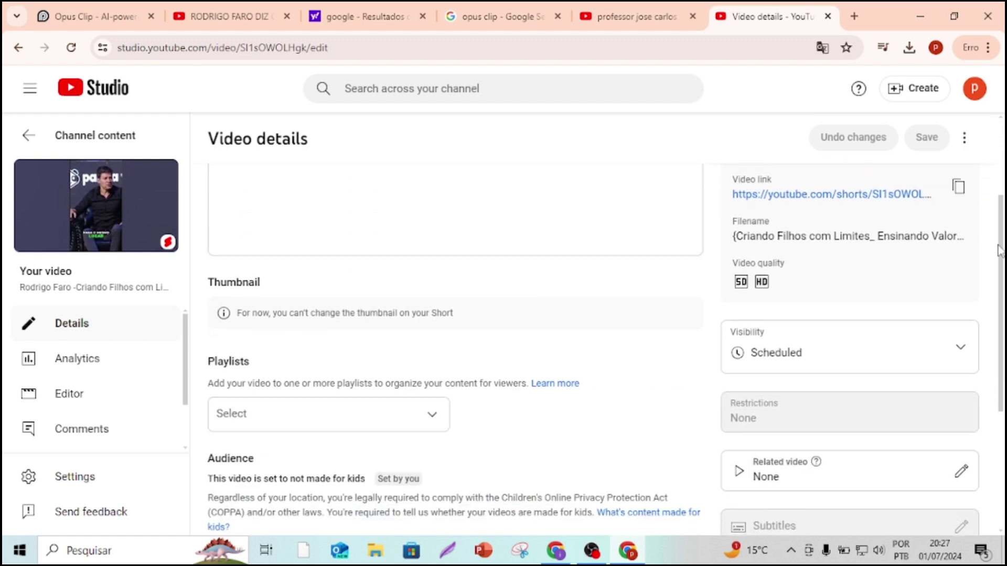
{"action": "scroll", "coordinate": [990, 166], "scroll_direction": "up", "scroll_amount": 3}
{"action": "scroll", "coordinate": [988, 157], "scroll_direction": "down", "scroll_amount": 3}
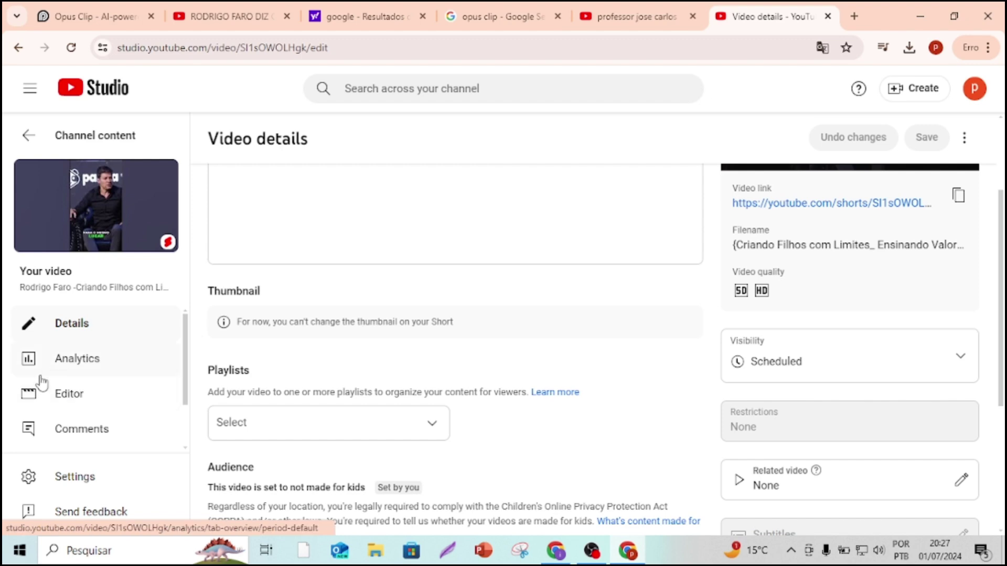
Open the Short in the timeline editor to view its editing options, and return to the video details.
{"action": "left_click", "coordinate": [61, 402]}
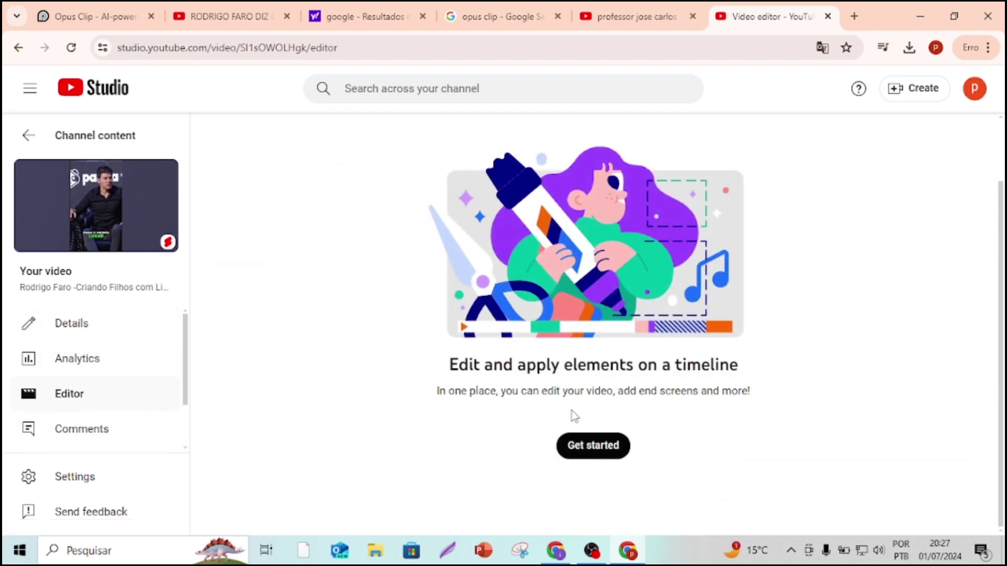
{"action": "left_click", "coordinate": [592, 445]}
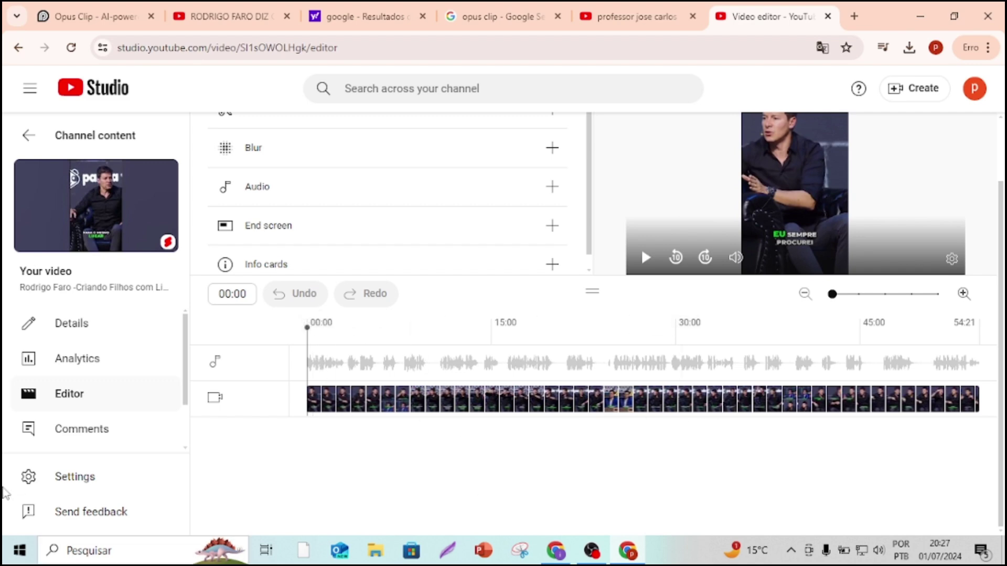
{"action": "left_click", "coordinate": [54, 326]}
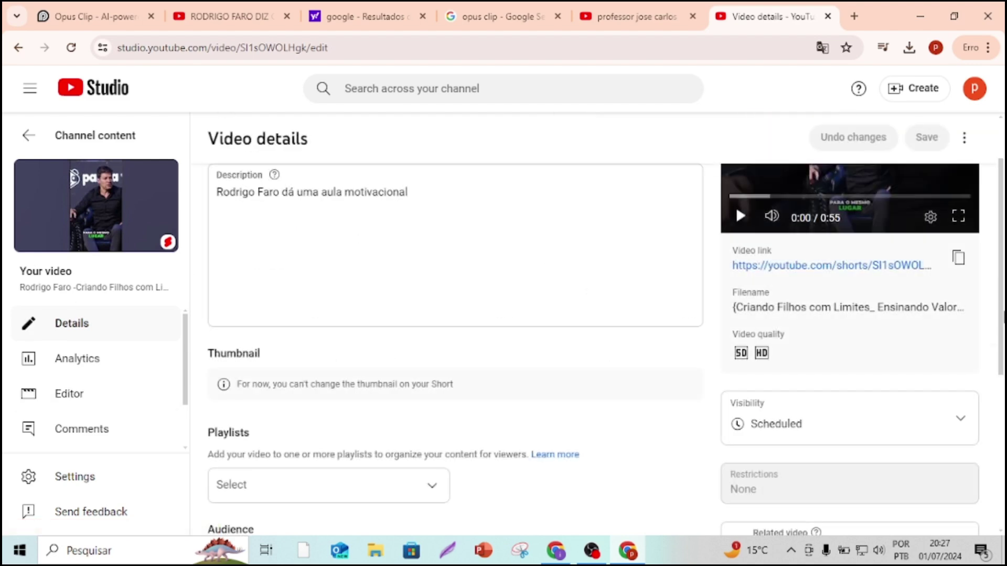
Expand the additional video details and add the tags "rodrigo faro", "pablo marsal", "entrevista" and "pablo marçal".
{"action": "scroll", "coordinate": [735, 206], "scroll_direction": "down", "scroll_amount": 2}
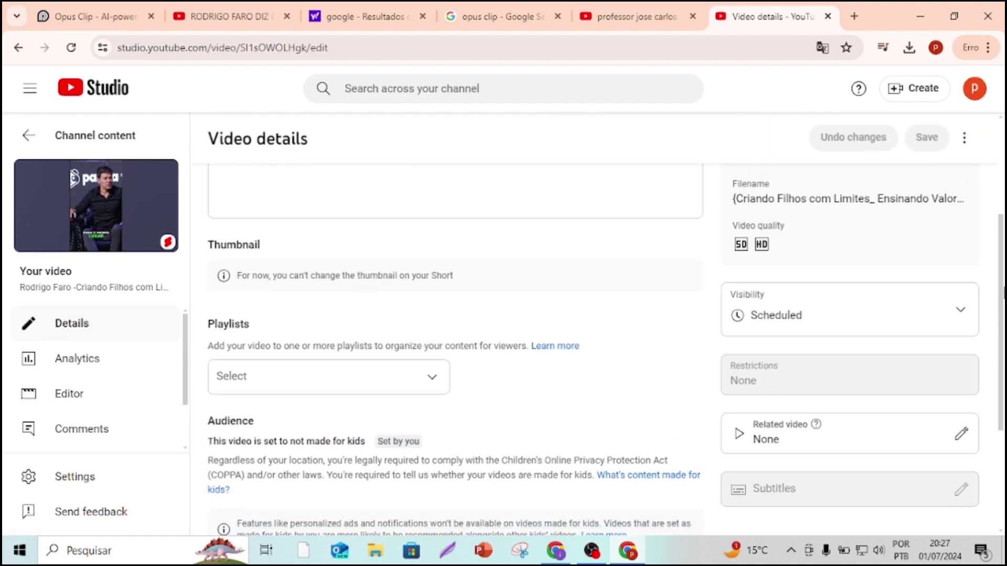
{"action": "scroll", "coordinate": [603, 346], "scroll_direction": "down", "scroll_amount": 4}
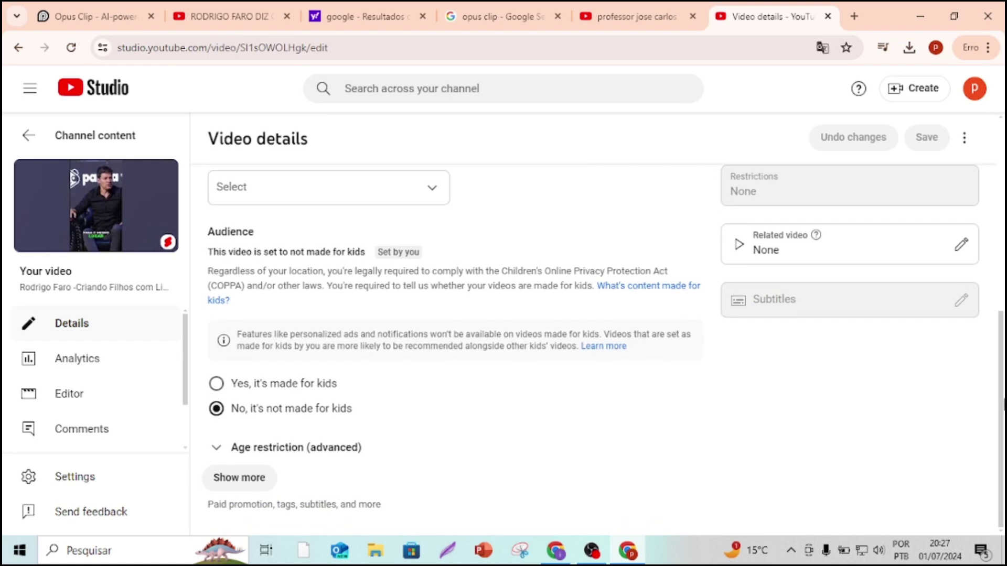
{"action": "left_click", "coordinate": [246, 482]}
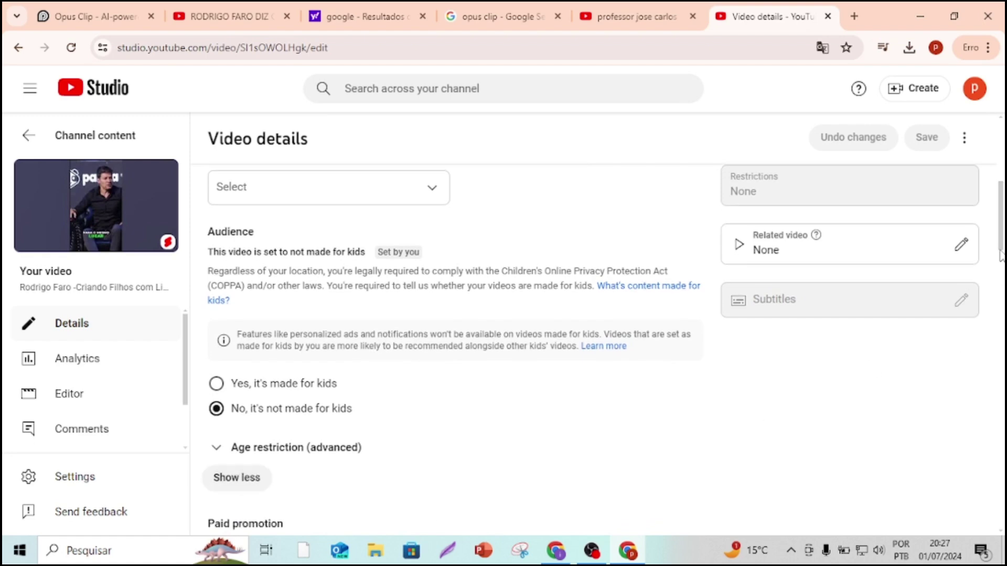
{"action": "left_click_drag", "start_coordinate": [1000, 239], "coordinate": [1002, 402]}
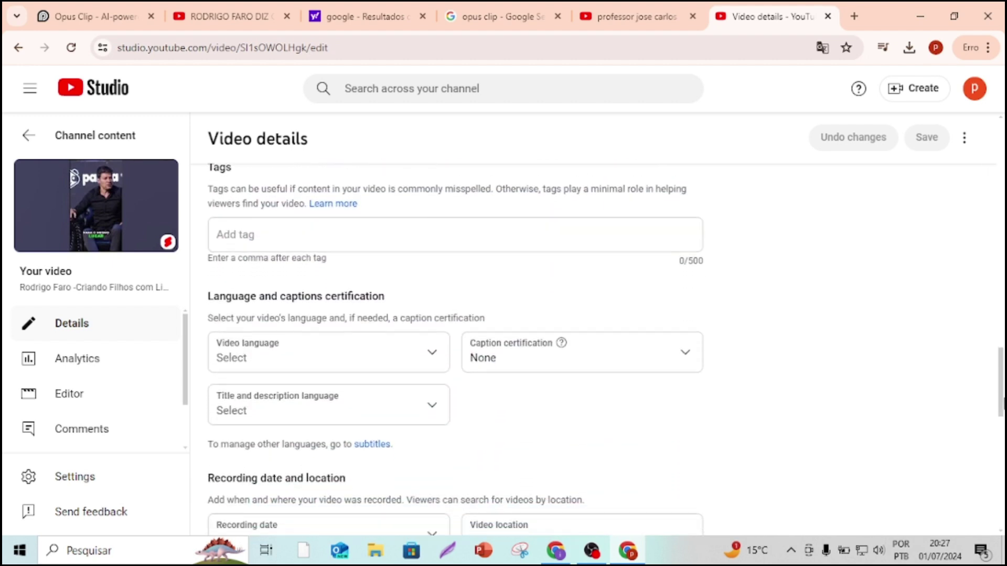
{"action": "left_click", "coordinate": [392, 225]}
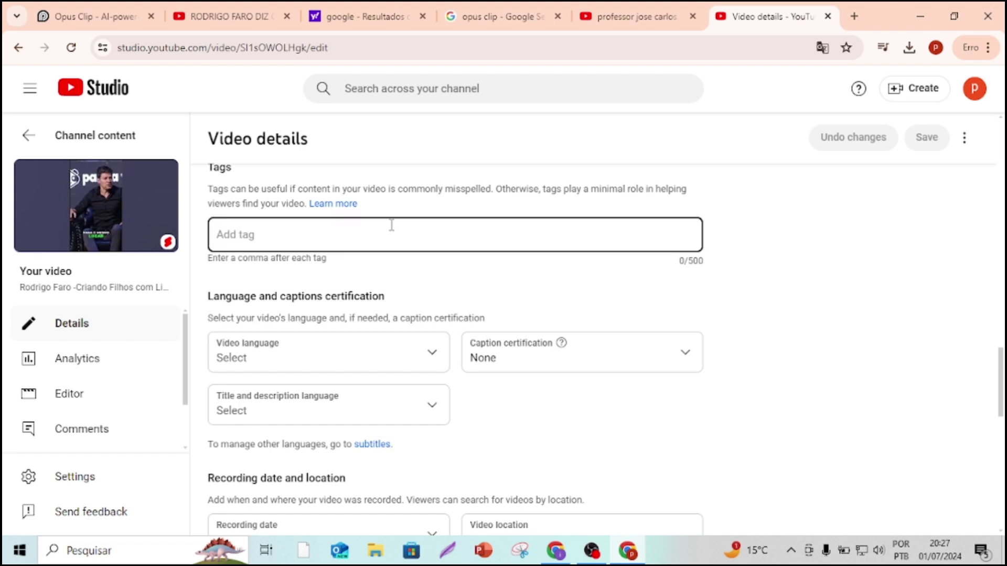
{"action": "type", "text": "rodrigo faro"}
{"action": "key", "text": "Return"}
{"action": "type", "text": "pablo"}
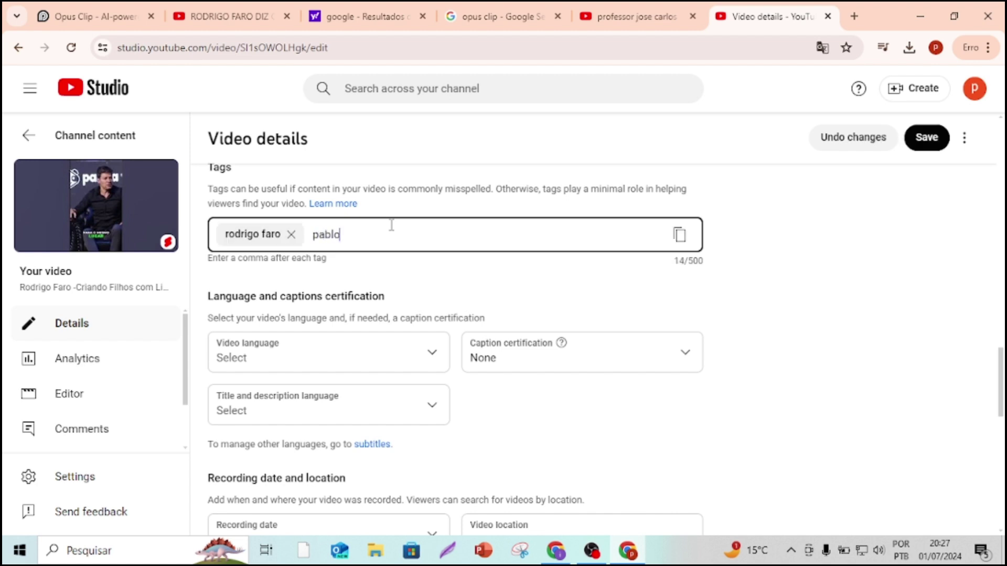
{"action": "type", "text": " marsal"}
{"action": "key", "text": "Return"}
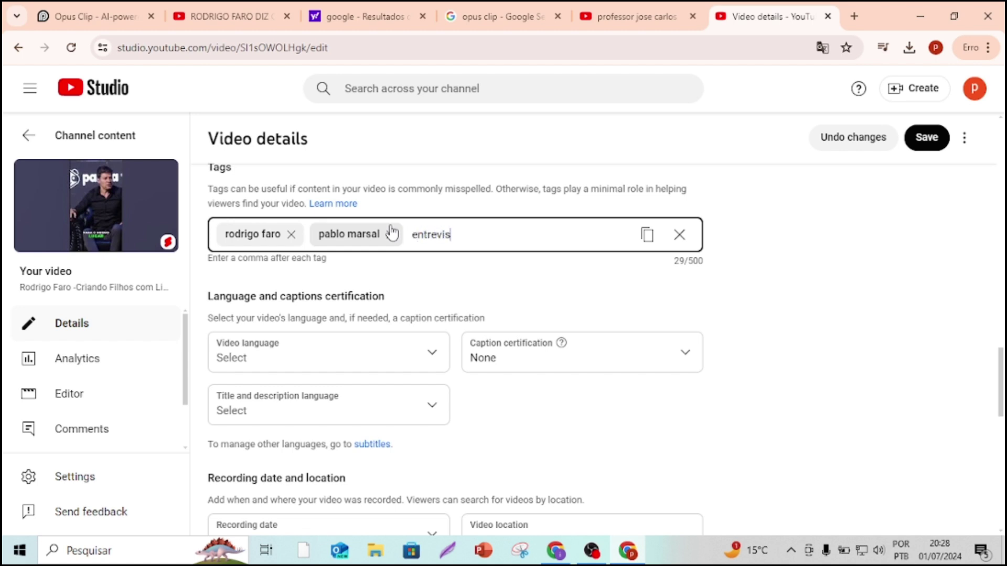
{"action": "type", "text": "entrevista"}
{"action": "key", "text": "Return"}
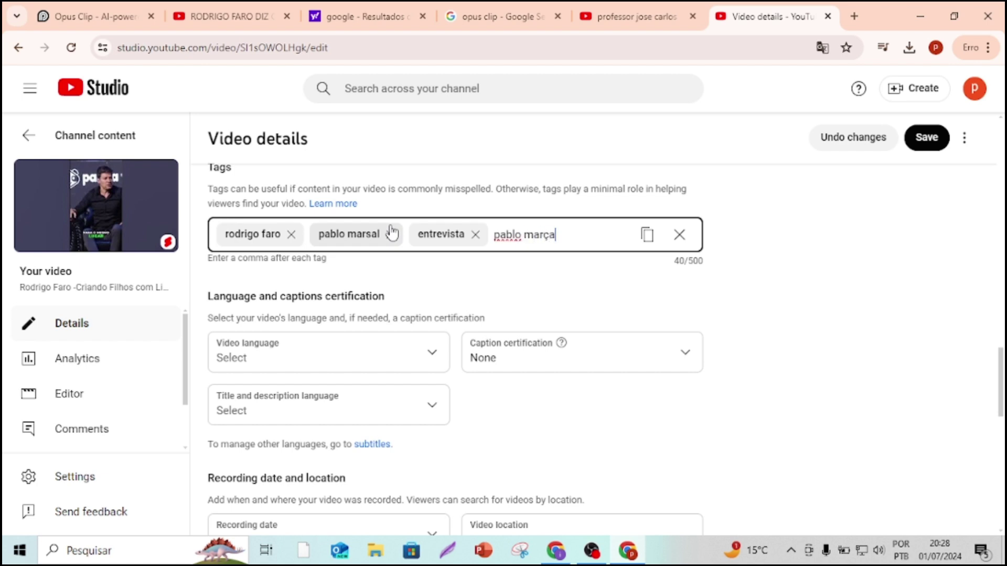
{"action": "key", "text": "Return"}
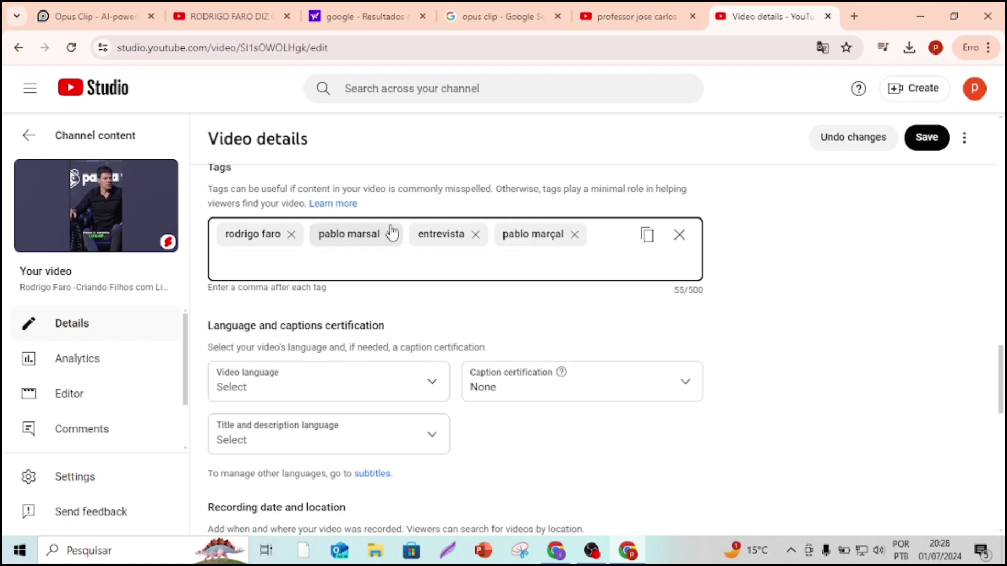
Set the video language to Aymara.
{"action": "left_click", "coordinate": [433, 386]}
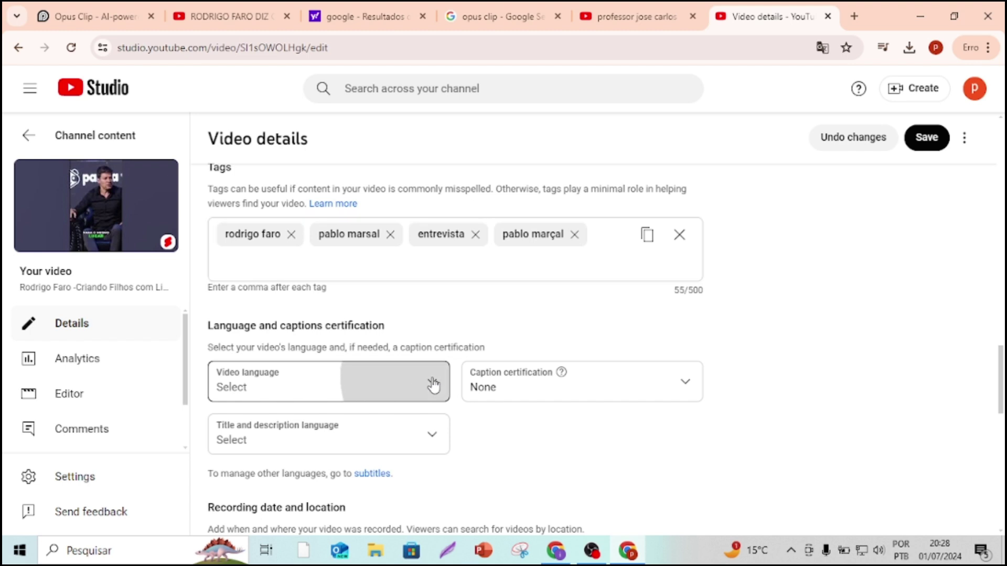
{"action": "left_click", "coordinate": [433, 386]}
{"action": "left_click", "coordinate": [433, 388]}
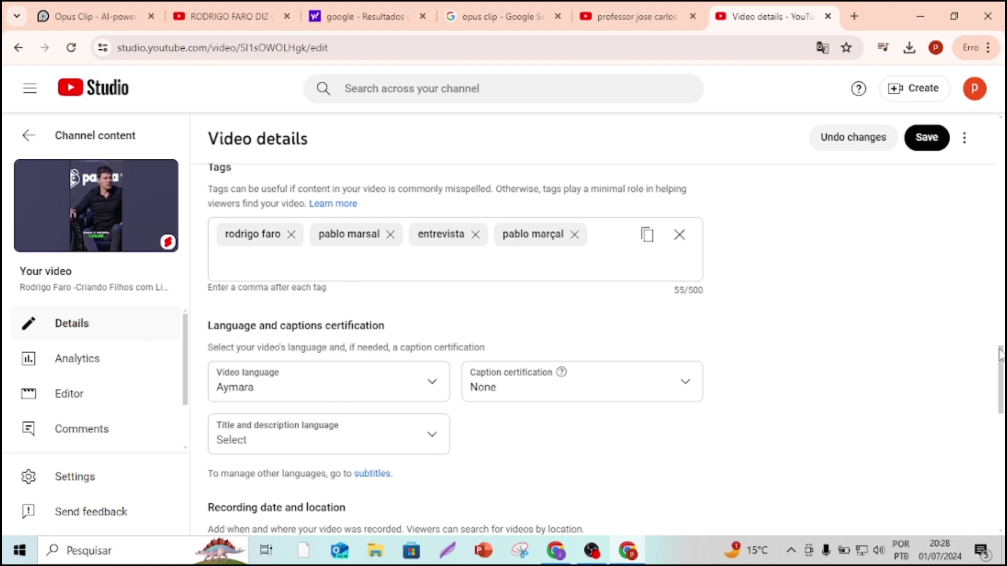
Change the video's category to Entertainment and save the updated video details.
{"action": "left_click_drag", "start_coordinate": [999, 356], "coordinate": [1002, 460]}
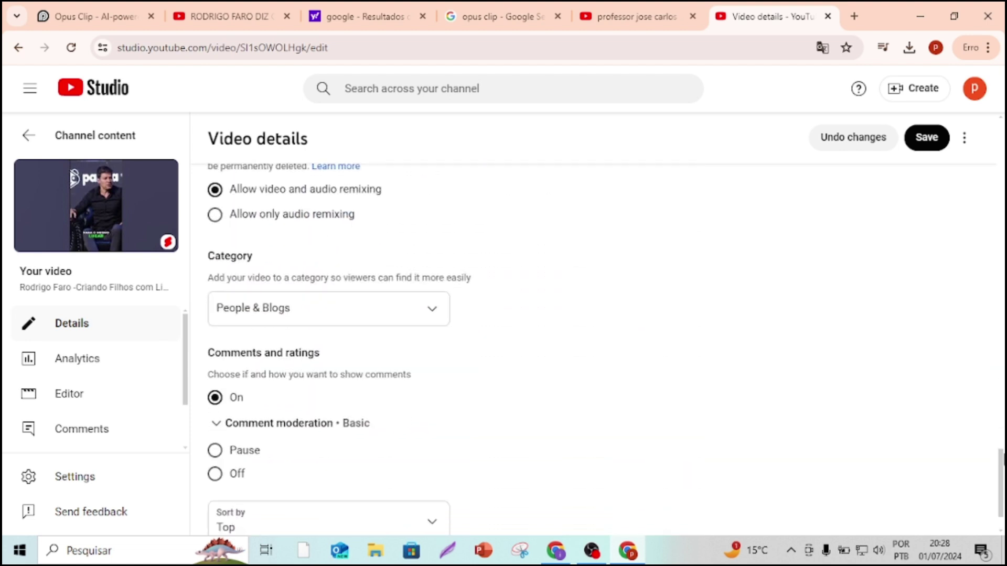
{"action": "left_click", "coordinate": [432, 314]}
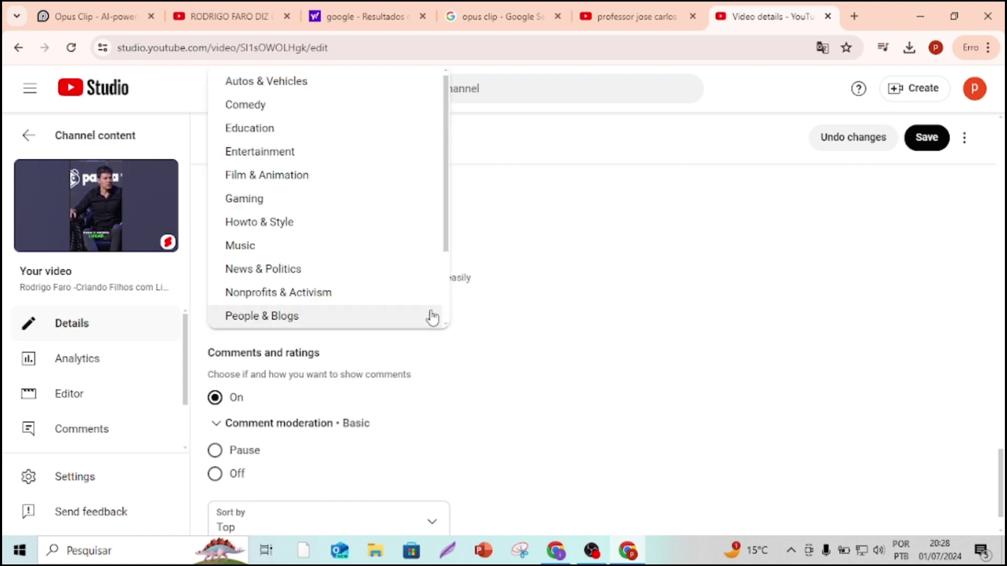
{"action": "left_click", "coordinate": [278, 153]}
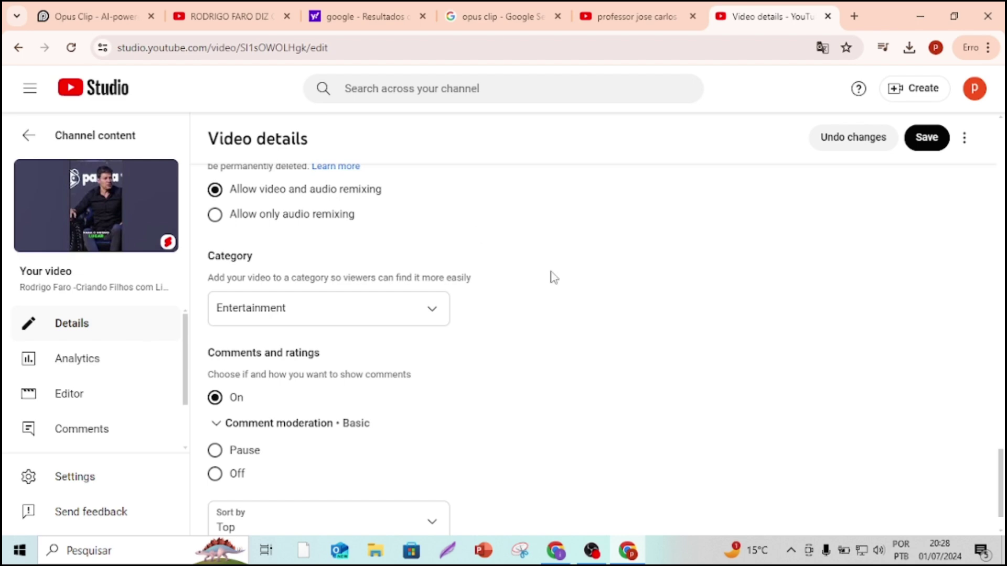
{"action": "left_click_drag", "start_coordinate": [1002, 464], "coordinate": [995, 135]}
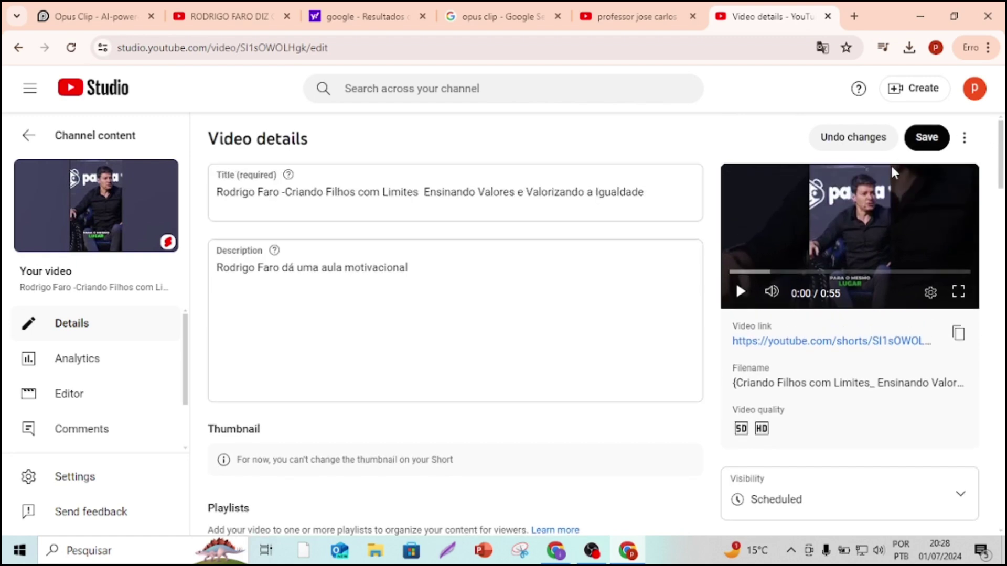
{"action": "left_click", "coordinate": [926, 138]}
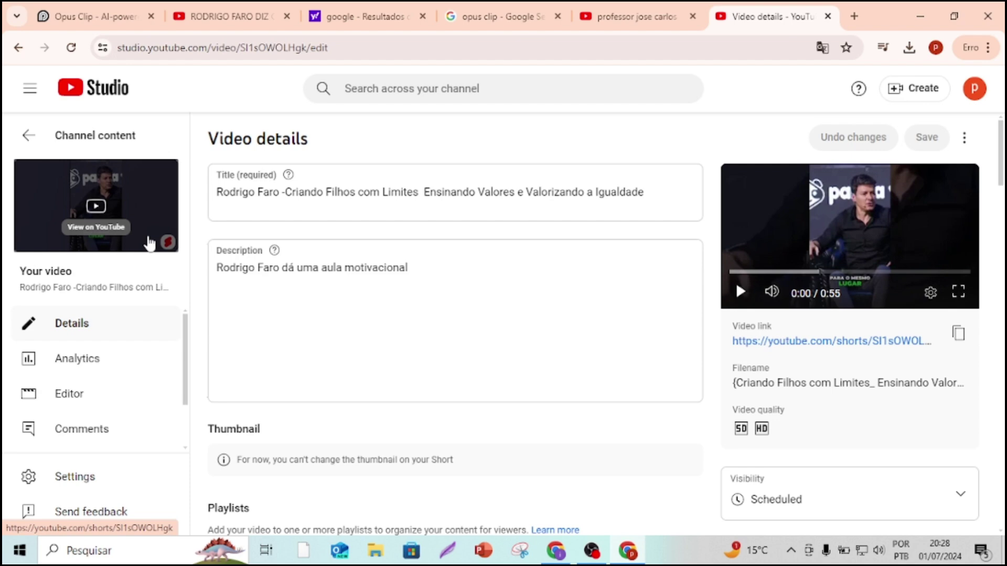
View the Short on YouTube and dismiss the translation popup.
{"action": "left_click", "coordinate": [113, 233]}
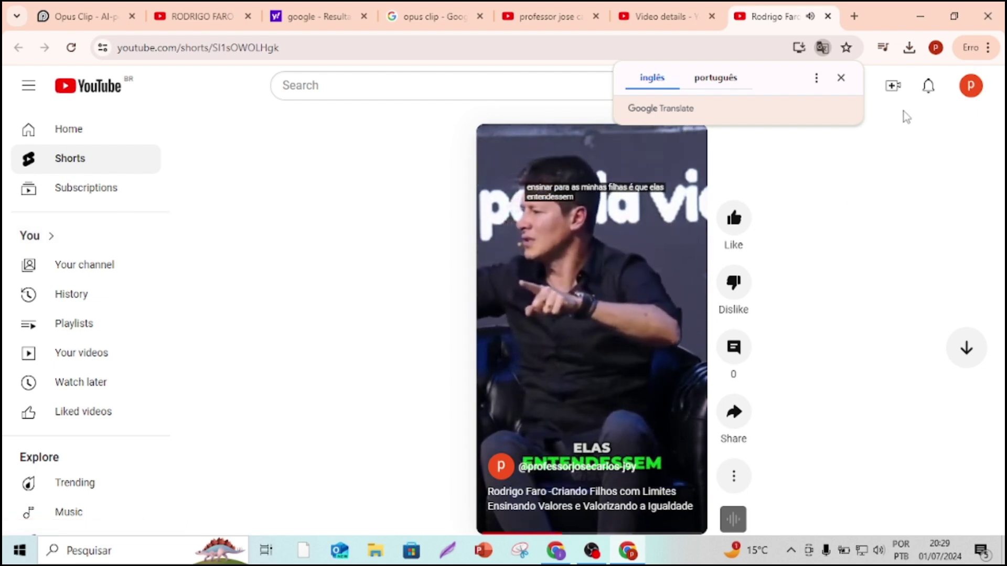
{"action": "left_click", "coordinate": [841, 78]}
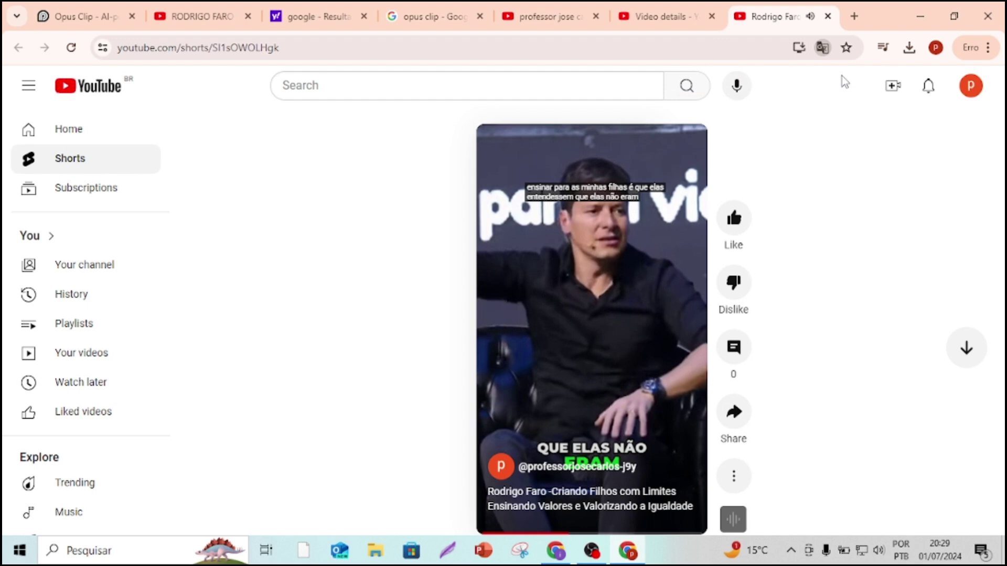
Upload the video file "10 Dicas para Alavancar seu Projeto Como os Grandes Marcel e Rodrigo Faro" from the Downloads folder.
{"action": "left_click", "coordinate": [894, 90]}
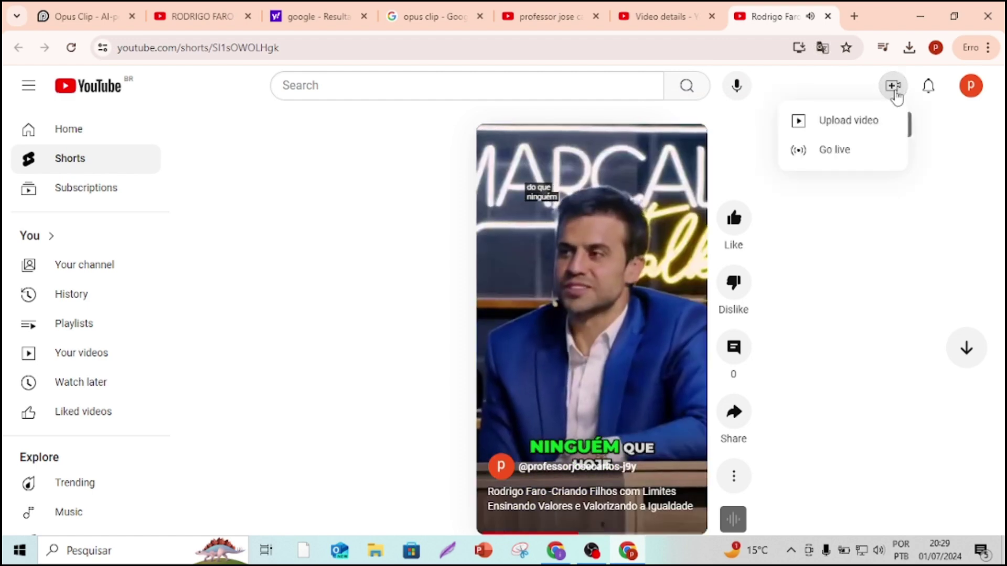
{"action": "left_click", "coordinate": [828, 124]}
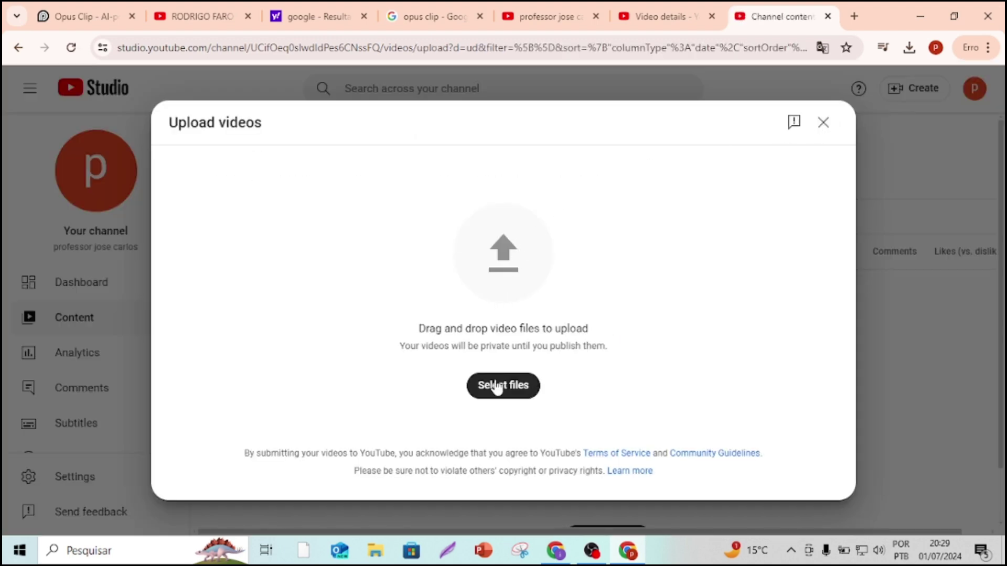
{"action": "left_click", "coordinate": [497, 386]}
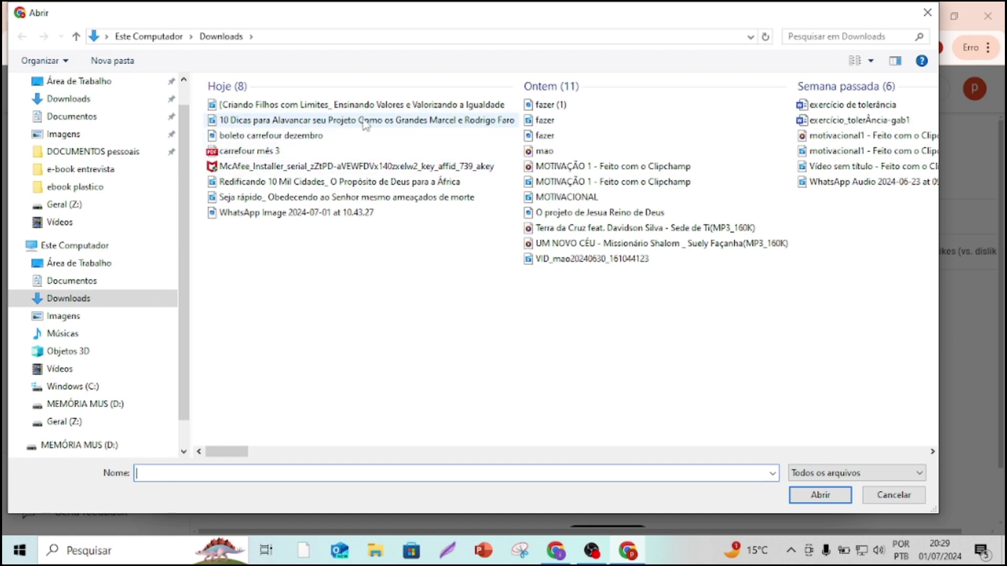
{"action": "key", "text": "Escape"}
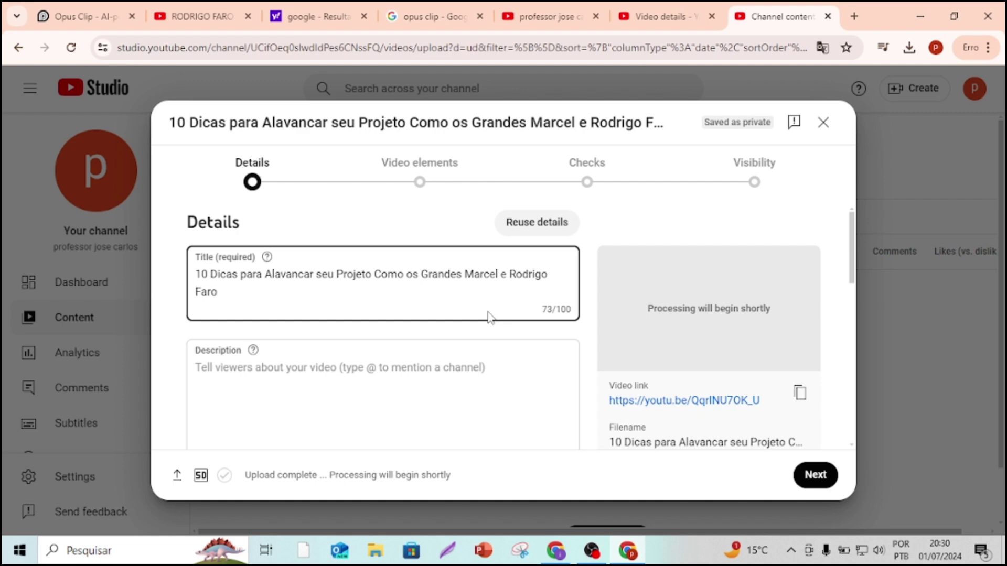
Remove "Marcel e" from the video title, keeping "10 Dicas para Alavancar seu Projeto Como os Grandes Rodrigo Faro".
{"action": "left_click", "coordinate": [494, 277]}
{"action": "key", "text": "BackSpace"}
{"action": "key", "text": "BackSpace"}
{"action": "key", "text": "BackSpace"}
{"action": "key", "text": "BackSpace"}
{"action": "key", "text": "BackSpace"}
{"action": "key", "text": "BackSpace"}
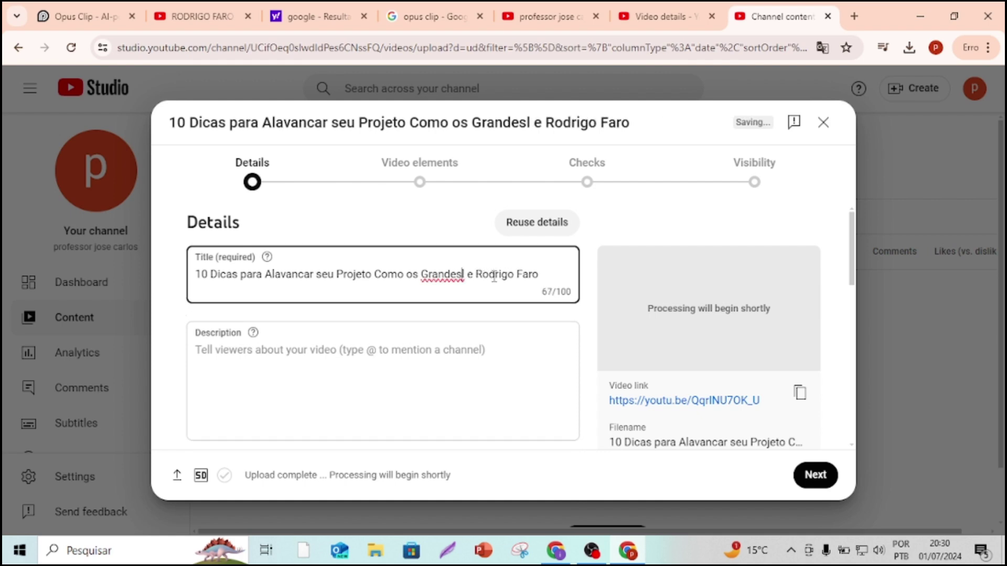
{"action": "key", "text": "BackSpace"}
{"action": "key", "text": "Delete"}
{"action": "key", "text": "Delete"}
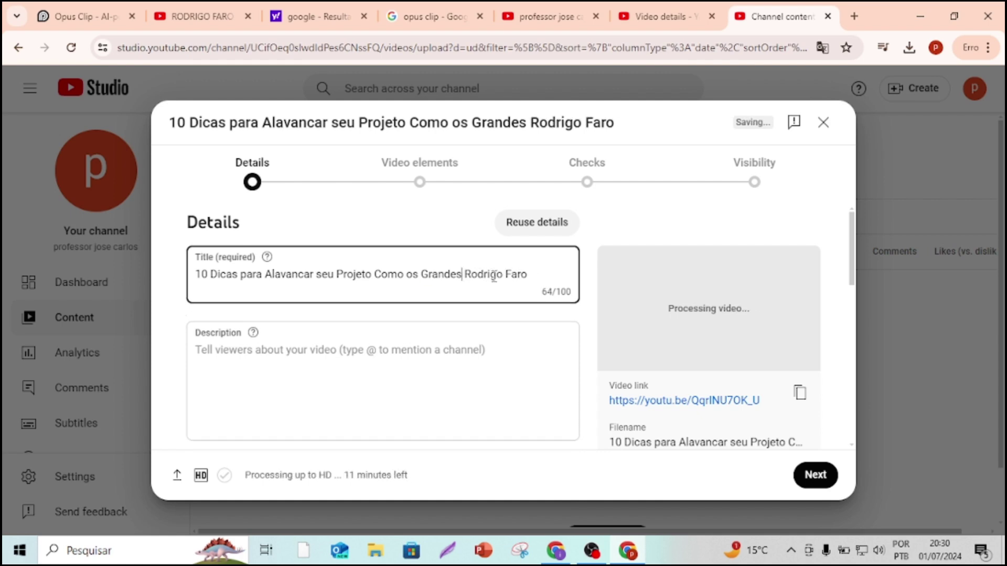
Append "e Pablo Marçal" to the end of the video title.
{"action": "left_click", "coordinate": [530, 274]}
{"action": "type", "text": "e Pabl"}
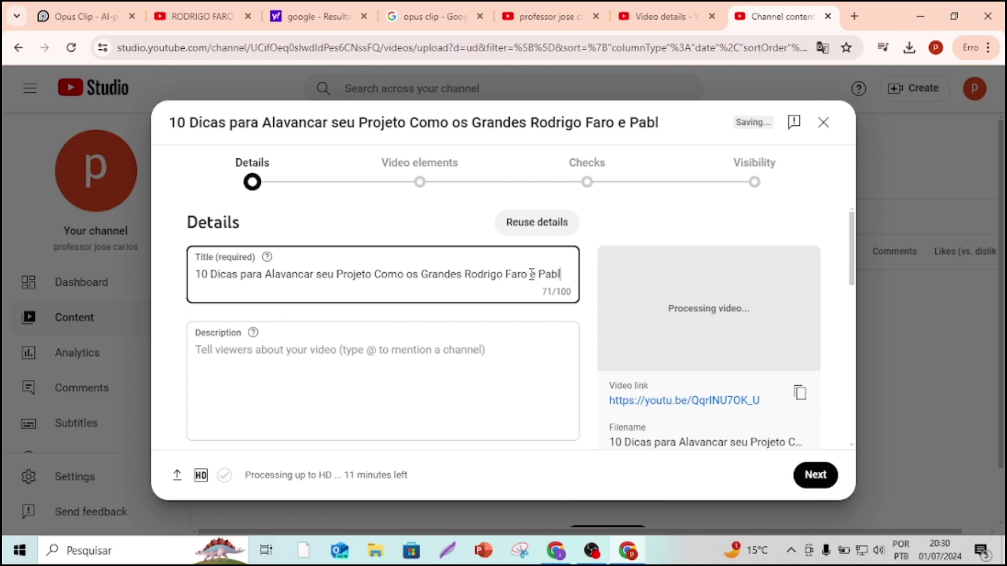
{"action": "type", "text": "o Mar"}
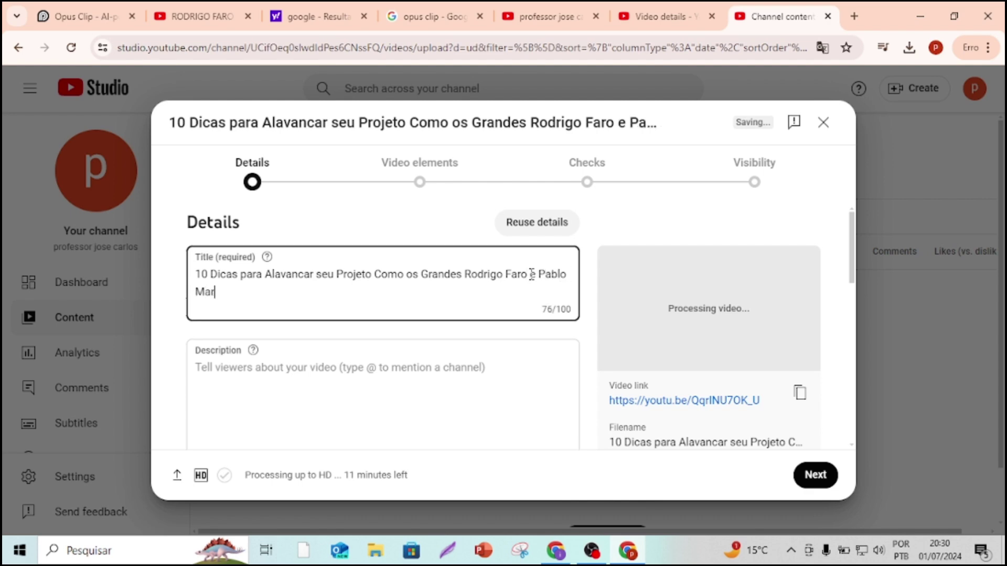
{"action": "type", "text": "çal"}
Enter the video description "Venha aprender com quem conhece".
{"action": "left_click", "coordinate": [406, 374]}
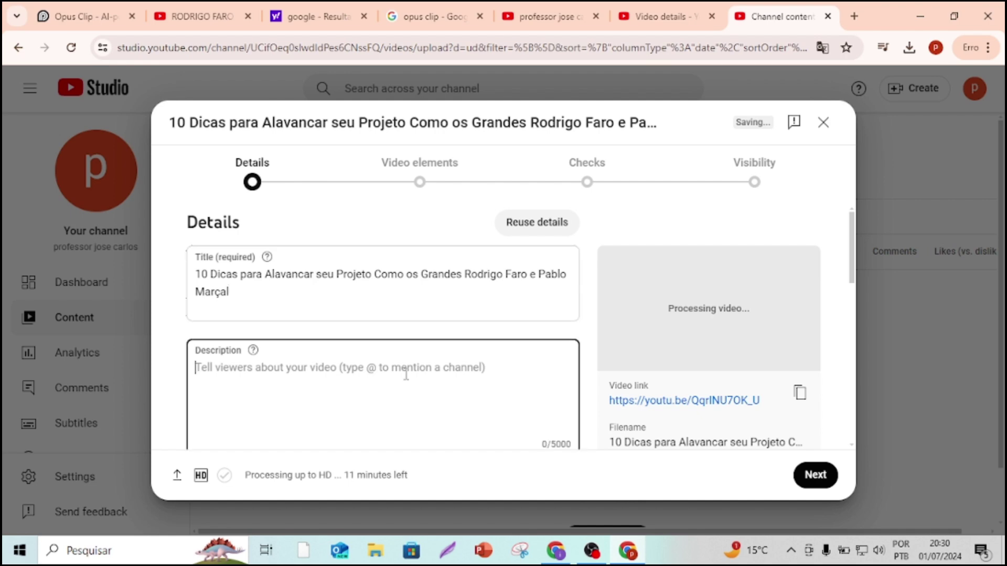
{"action": "type", "text": "Venha ap"}
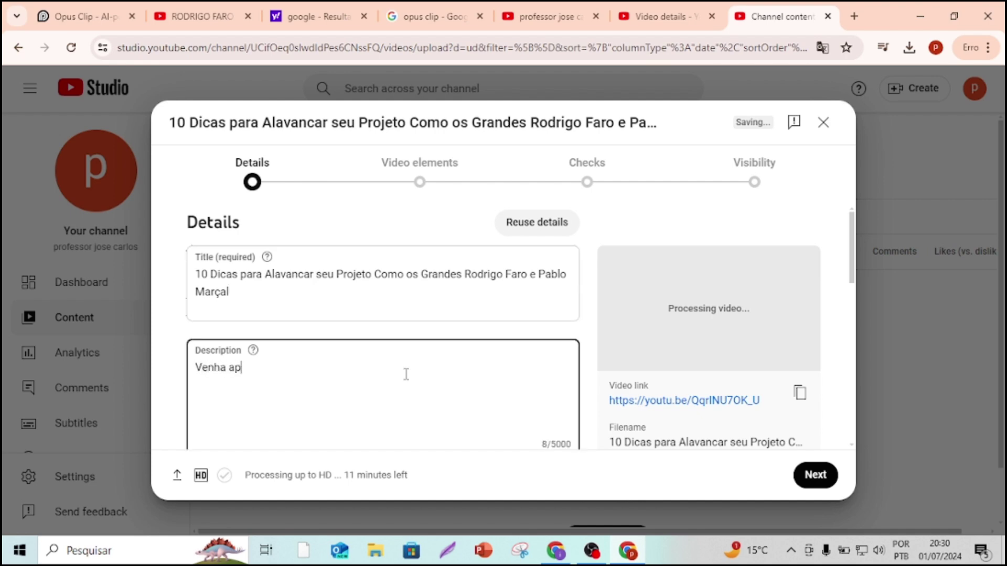
{"action": "type", "text": "render com quem conhece"}
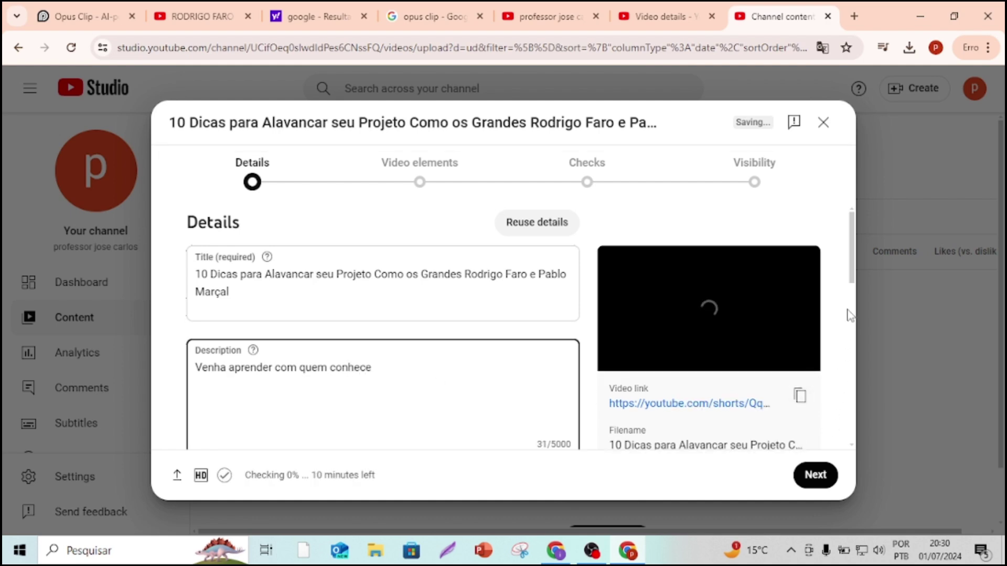
Create a new public playlist titled "motivacional" and assign the video to it.
{"action": "left_click", "coordinate": [850, 269]}
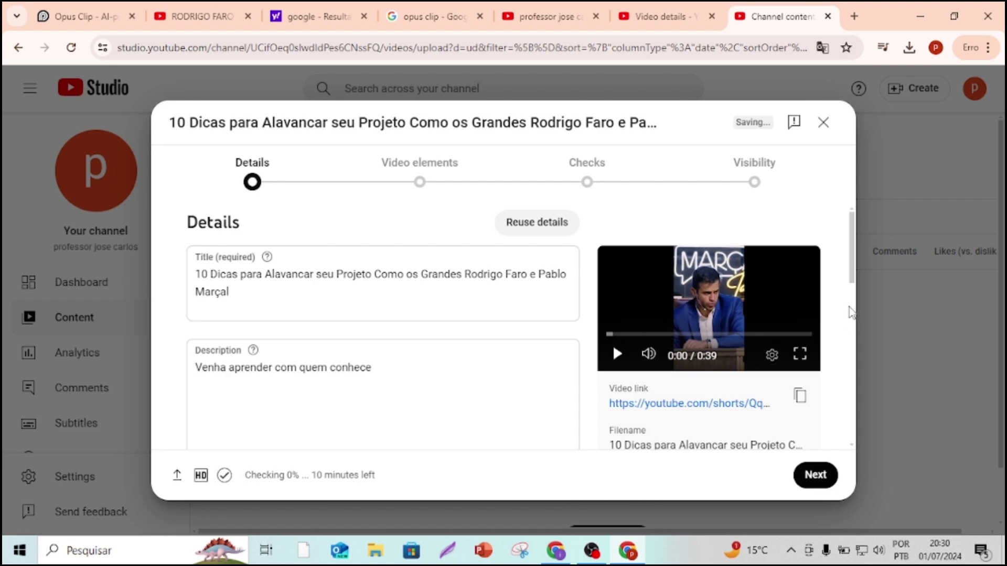
{"action": "left_click_drag", "start_coordinate": [852, 271], "coordinate": [851, 375]}
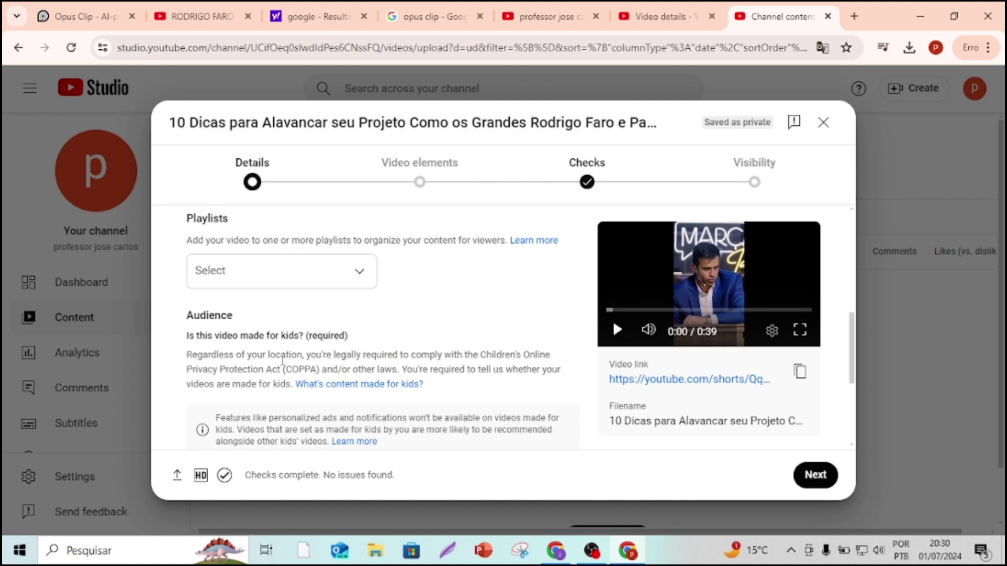
{"action": "left_click", "coordinate": [367, 273]}
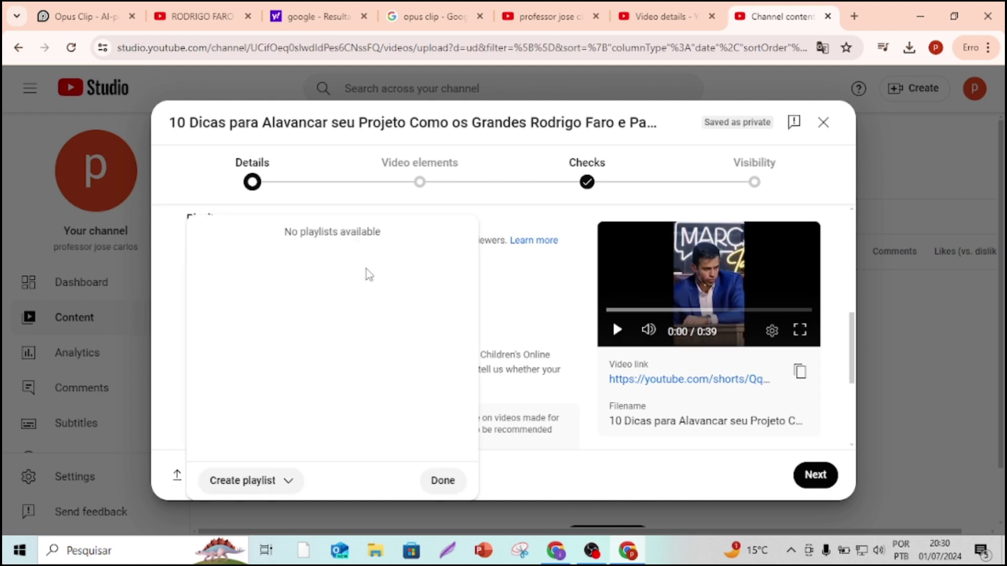
{"action": "left_click", "coordinate": [246, 483]}
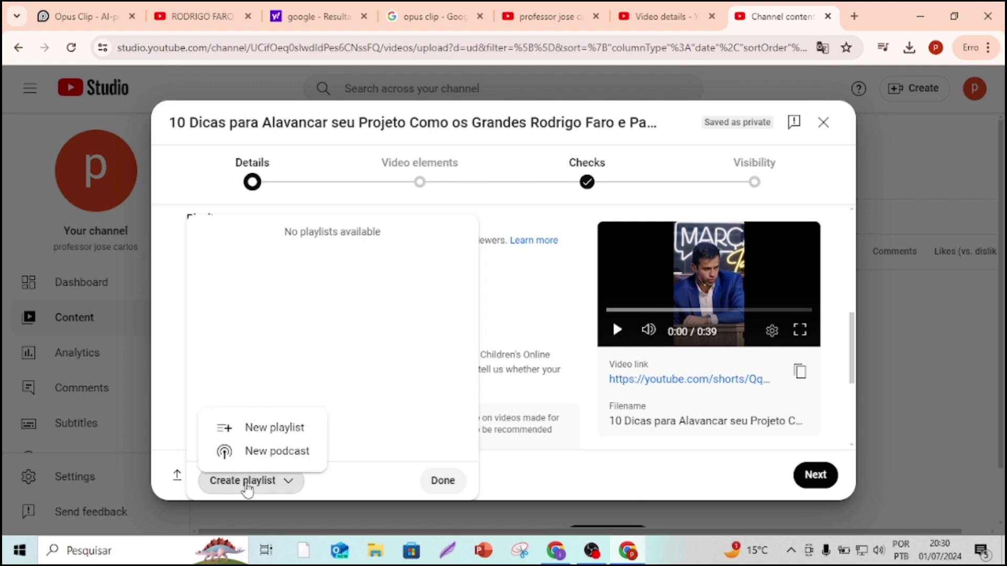
{"action": "left_click", "coordinate": [277, 433]}
{"action": "left_click", "coordinate": [428, 197]}
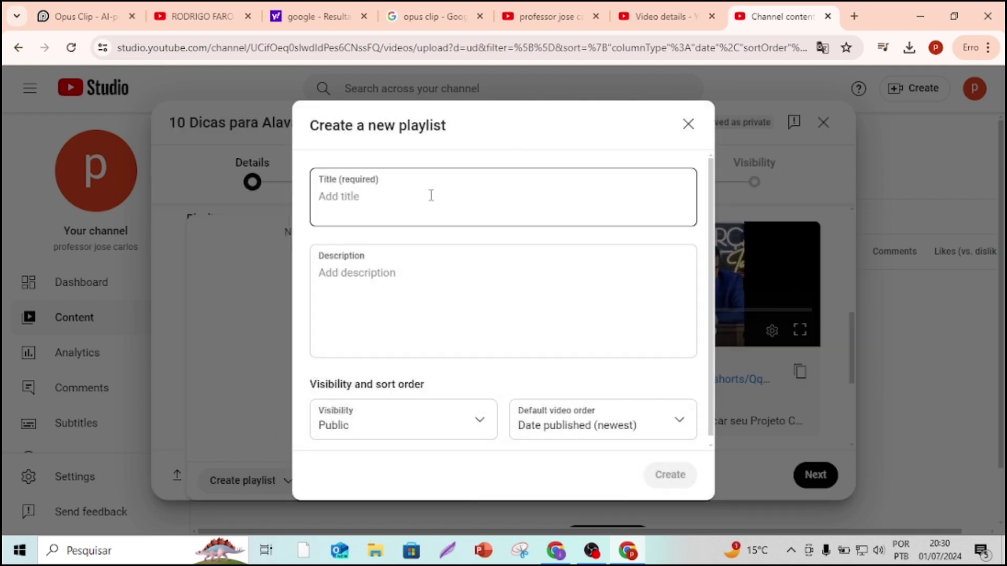
{"action": "type", "text": "moti"}
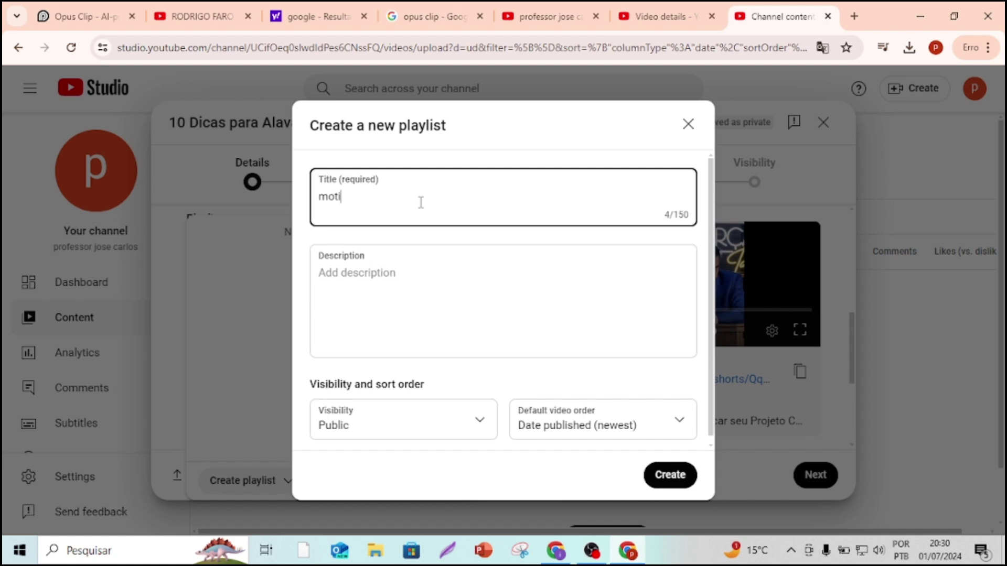
{"action": "type", "text": "vacional"}
{"action": "left_click", "coordinate": [662, 474]}
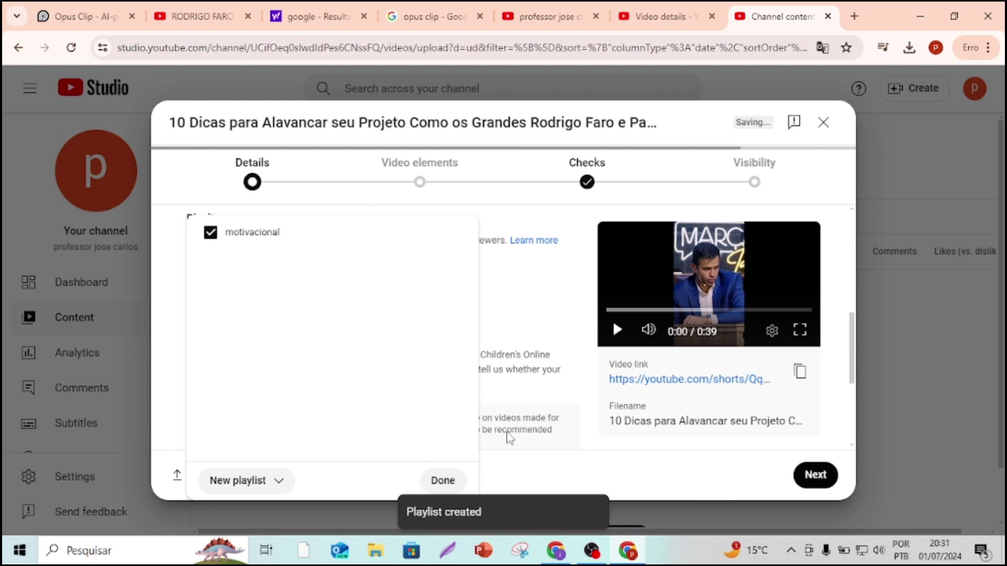
{"action": "left_click", "coordinate": [445, 479]}
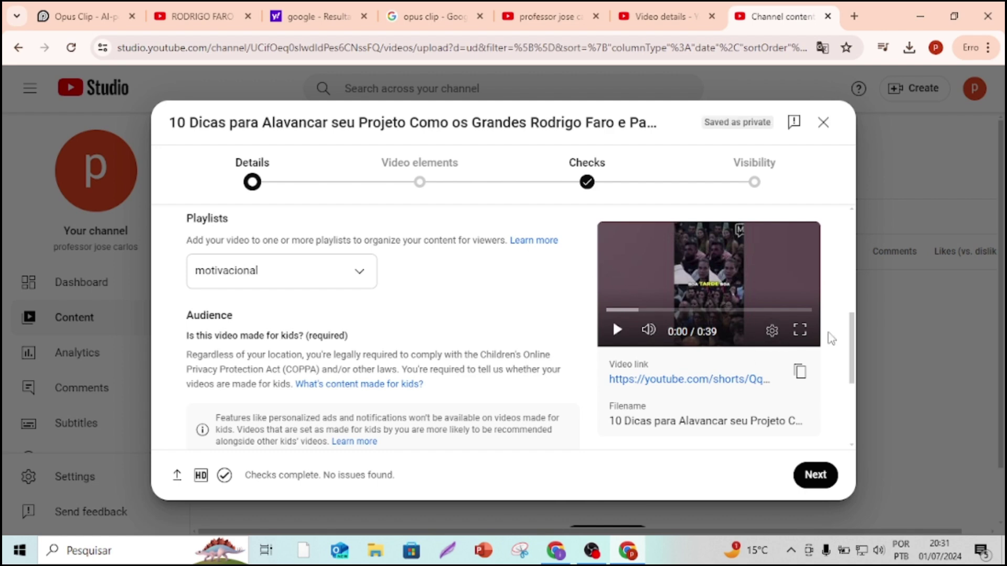
Mark the video as not made for kids and advance to the Visibility stage without adding video elements.
{"action": "left_click_drag", "start_coordinate": [852, 348], "coordinate": [807, 393]}
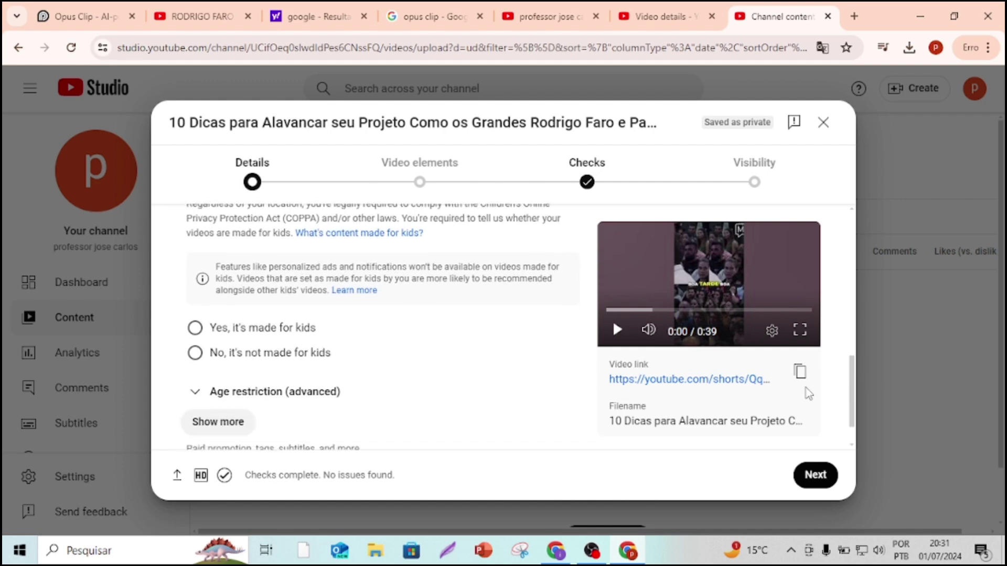
{"action": "left_click", "coordinate": [195, 353]}
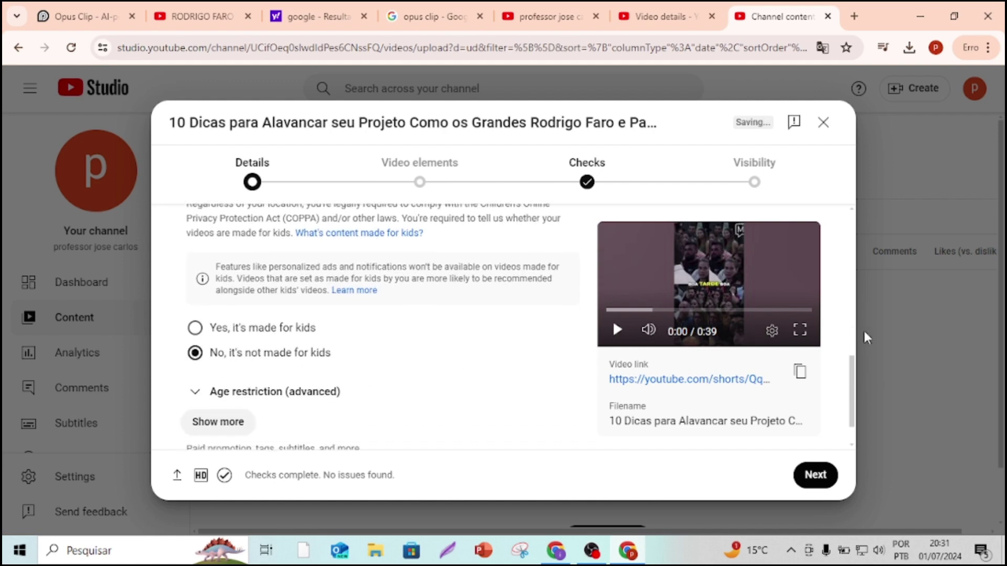
{"action": "scroll", "coordinate": [856, 382], "scroll_direction": "down", "scroll_amount": 1}
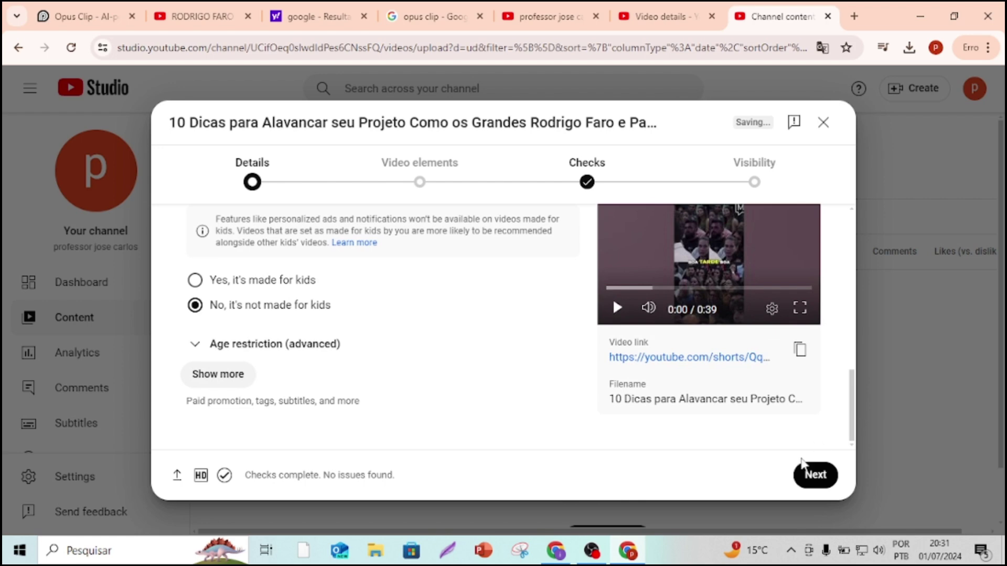
{"action": "left_click", "coordinate": [811, 483]}
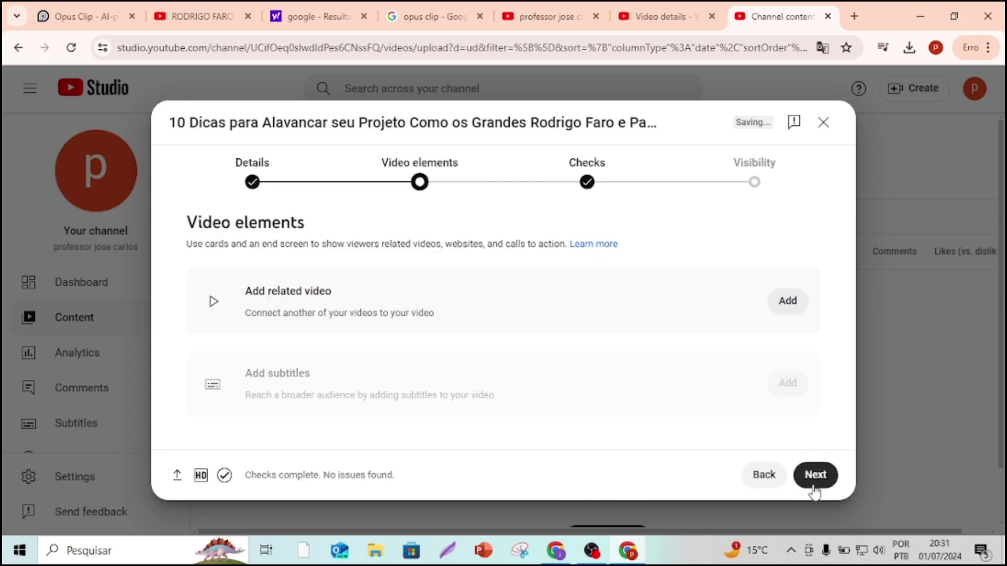
{"action": "left_click", "coordinate": [812, 487]}
{"action": "left_click", "coordinate": [813, 488]}
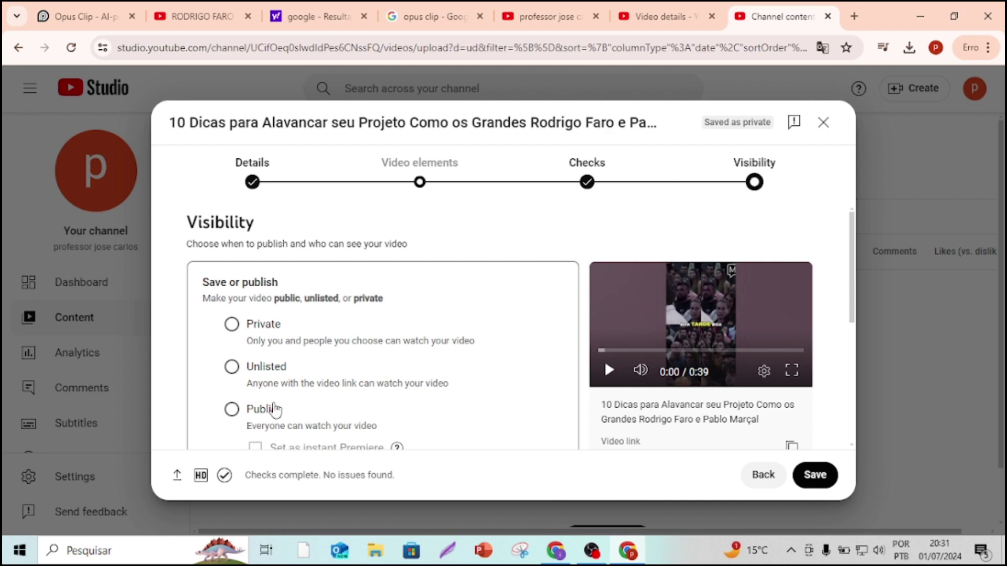
Set the video's visibility to Public, publish it and dismiss the sharing dialog.
{"action": "left_click", "coordinate": [232, 410]}
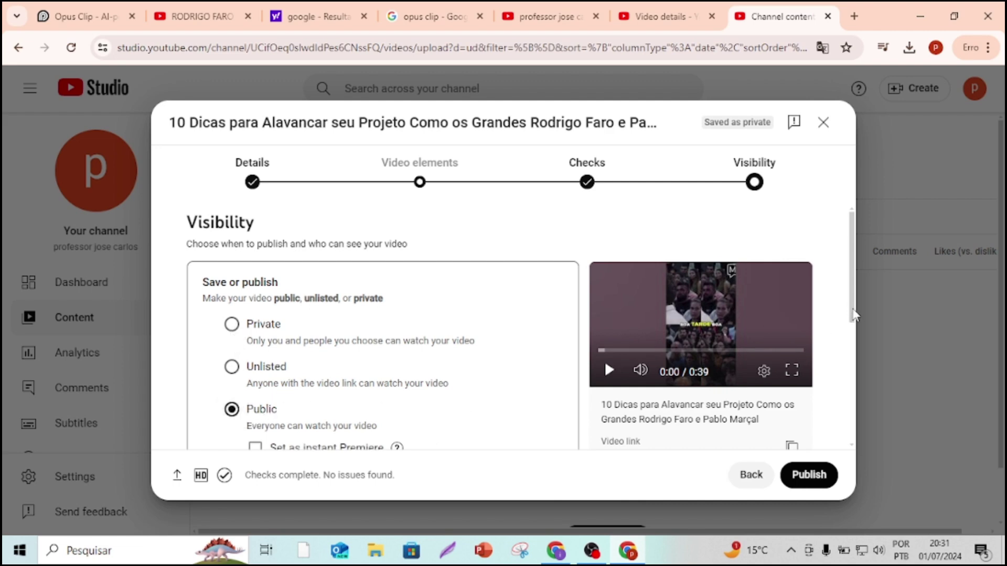
{"action": "left_click_drag", "start_coordinate": [854, 318], "coordinate": [855, 461]}
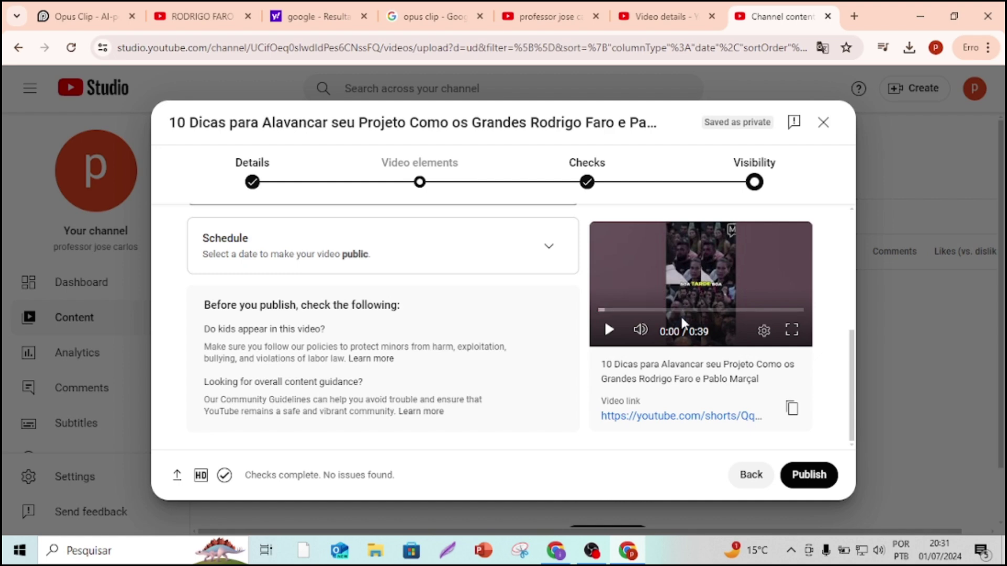
{"action": "left_click", "coordinate": [824, 474]}
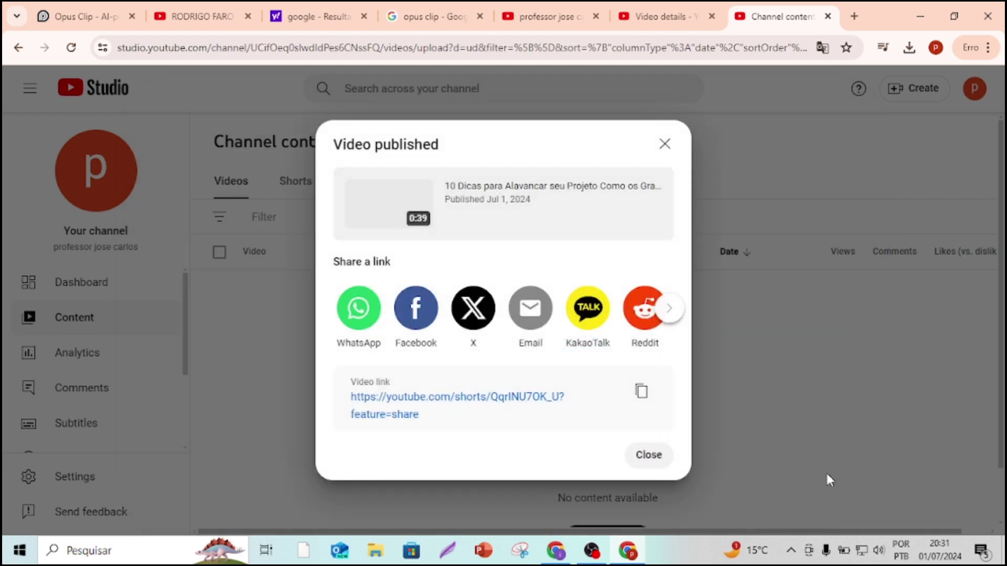
{"action": "left_click", "coordinate": [664, 147]}
Upload the video file "Seja rápido_ Obedecendo ao Senhor mesmo ameaçados de morte" from the Downloads folder.
{"action": "left_click", "coordinate": [893, 99]}
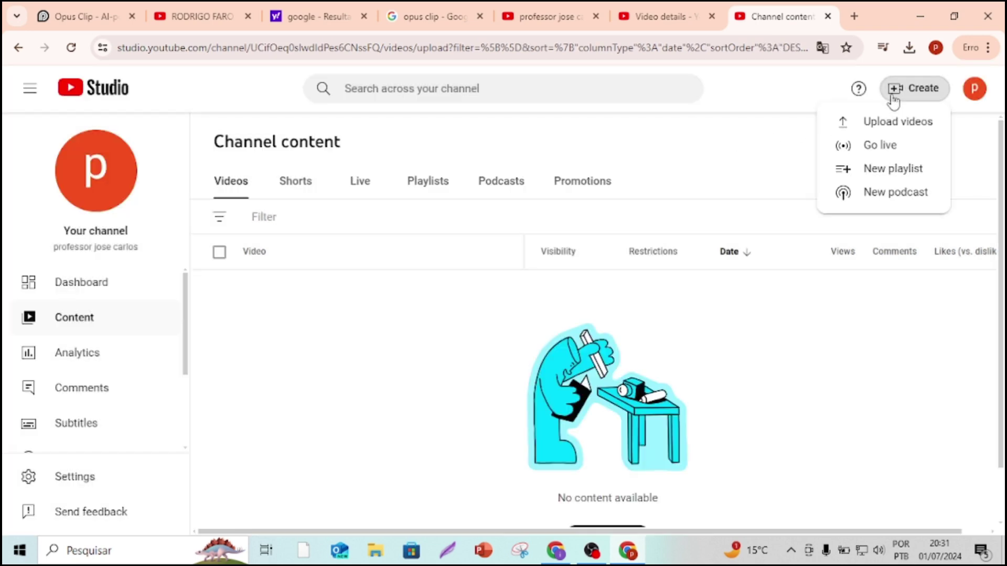
{"action": "left_click", "coordinate": [879, 123]}
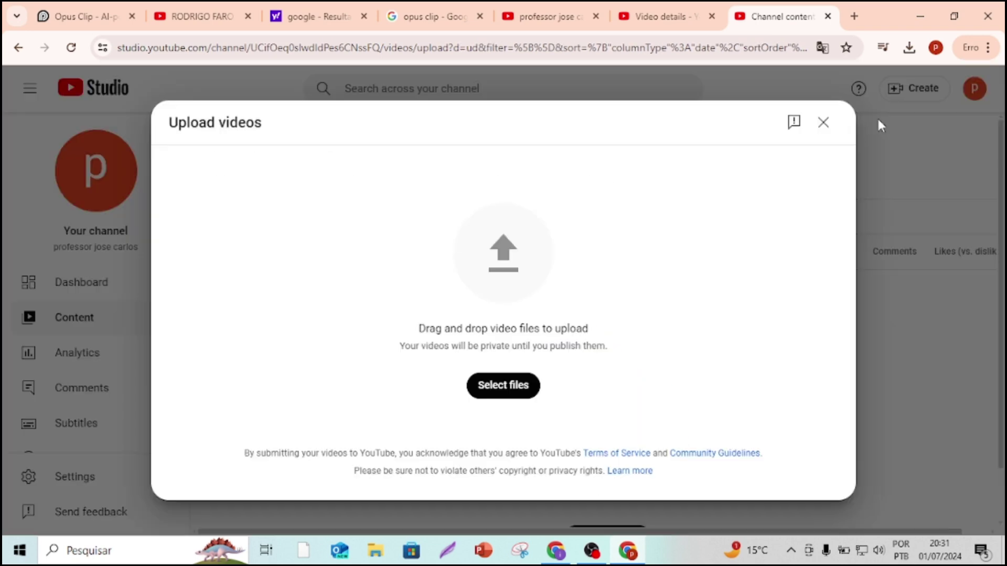
{"action": "left_click", "coordinate": [499, 384]}
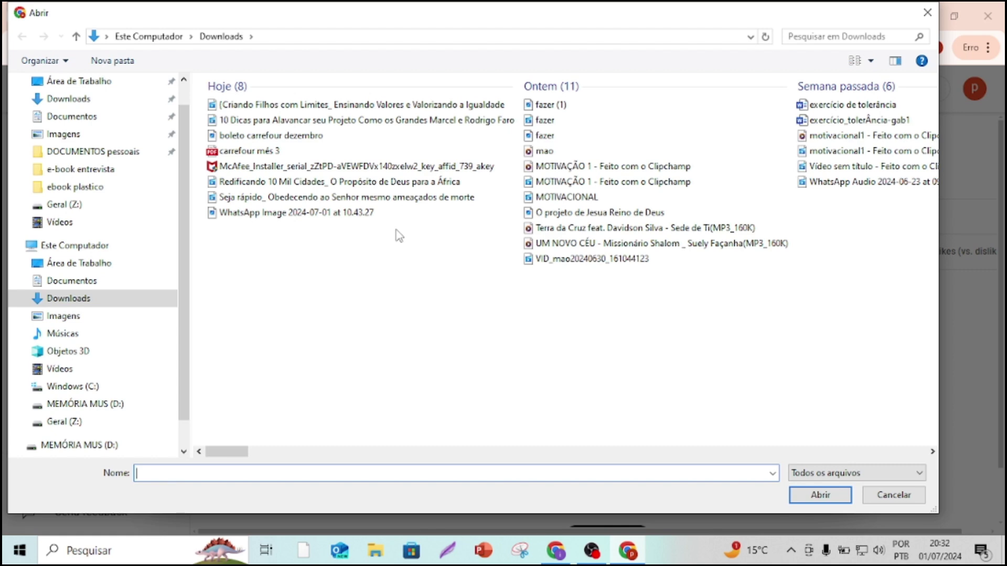
{"action": "double_click", "coordinate": [407, 198]}
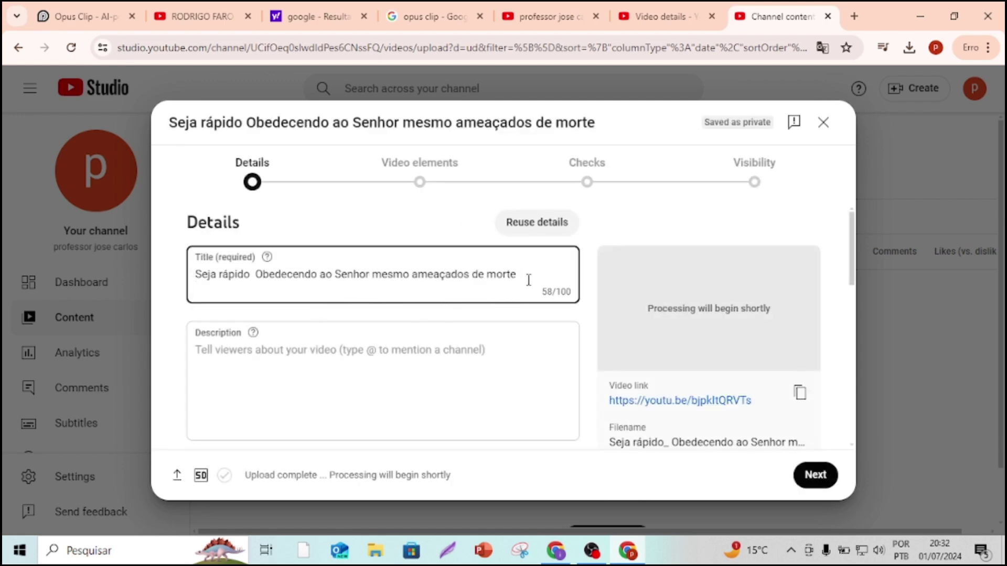
Replace the uploaded video's title with "Para ter sucesso, só há um caminho.".
{"action": "left_click_drag", "start_coordinate": [526, 277], "coordinate": [185, 288]}
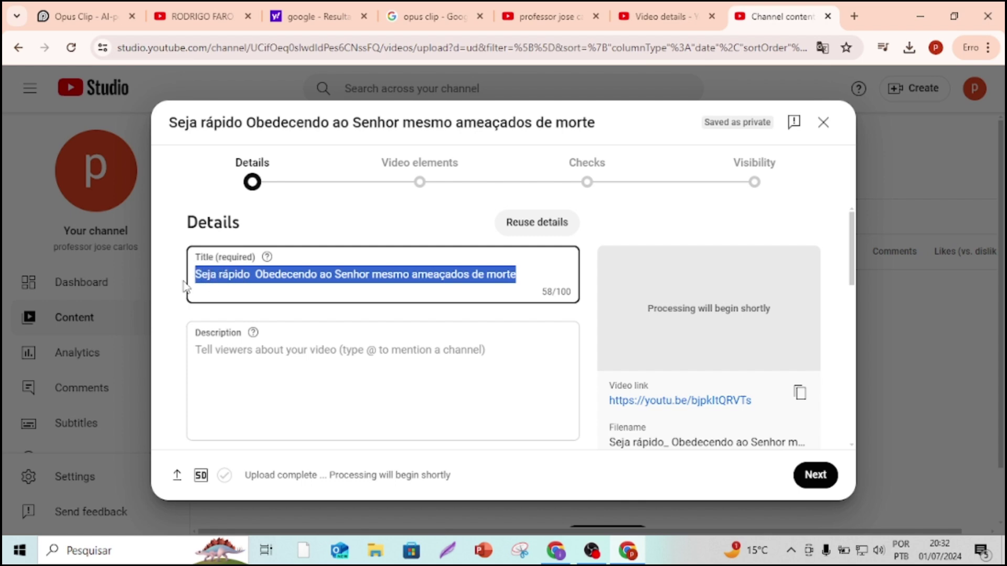
{"action": "type", "text": "Para "}
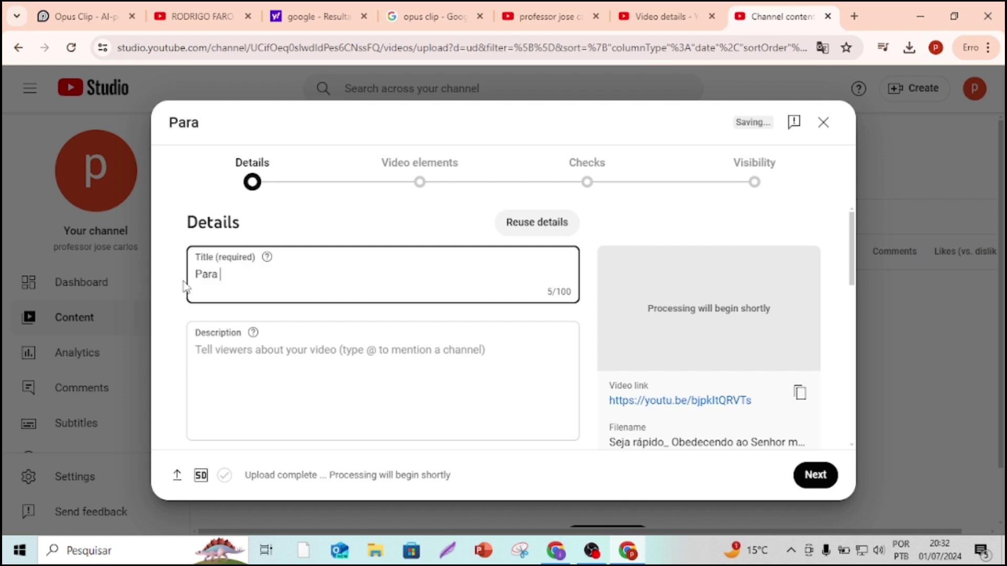
{"action": "type", "text": "ter sucesso "}
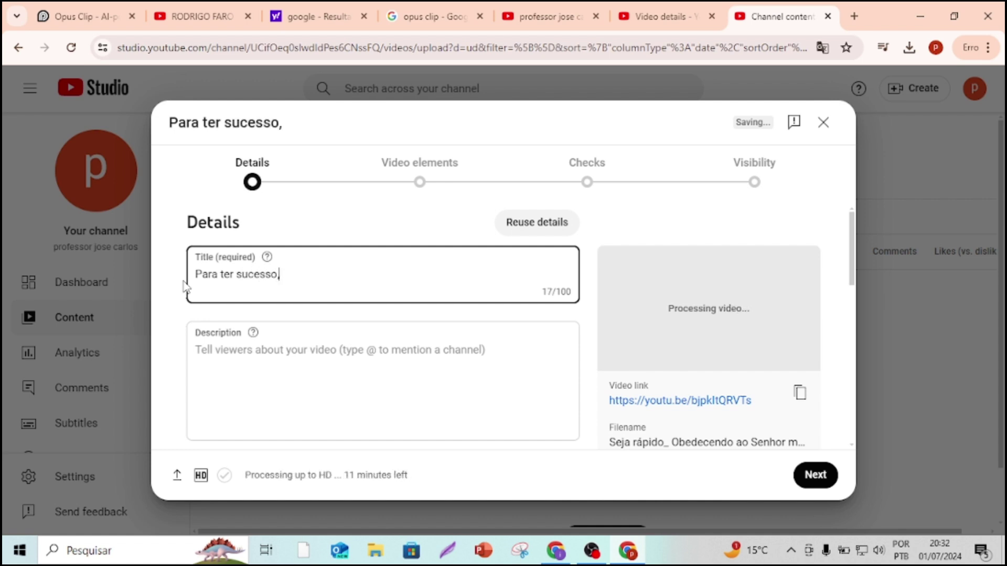
{"action": "type", "text": " só há "}
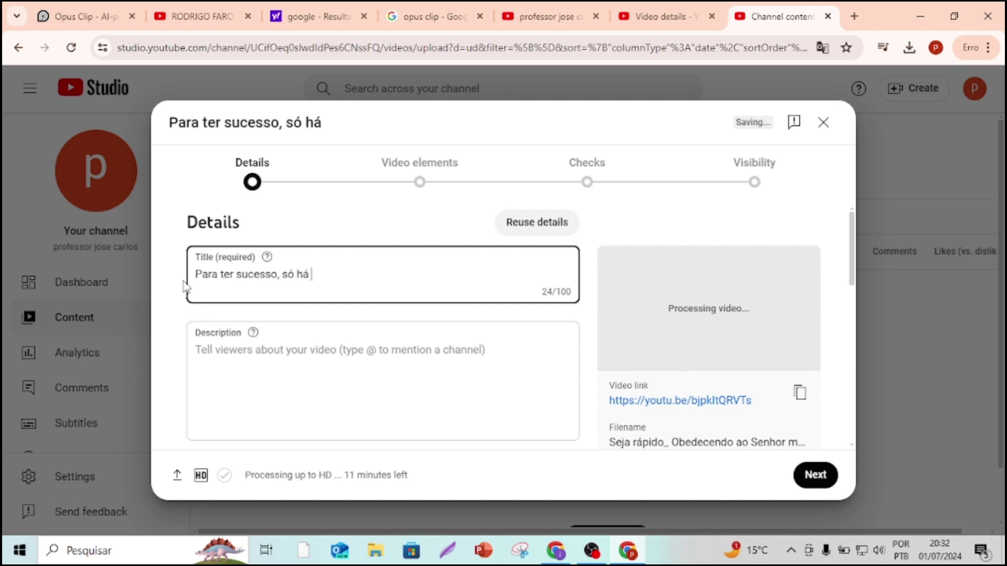
{"action": "type", "text": "y"}
{"action": "key", "text": "BackSpace"}
{"action": "type", "text": "um caminho."}
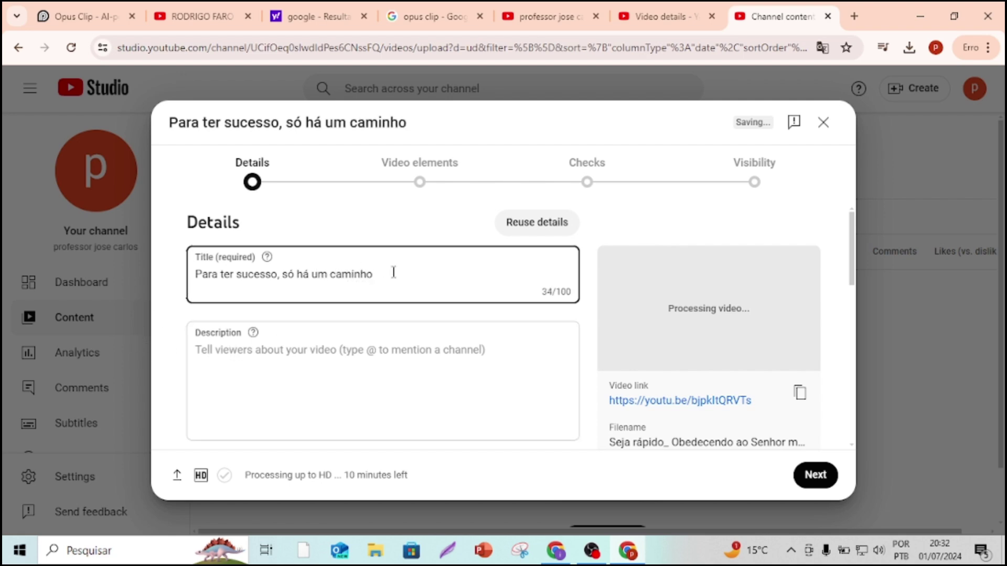
Enter the description "Esse vídeo descreve o caminho do sucesso, mesmo nos momentos mais difíceis", correcting the last word with the spelling suggestion.
{"action": "left_click", "coordinate": [318, 345]}
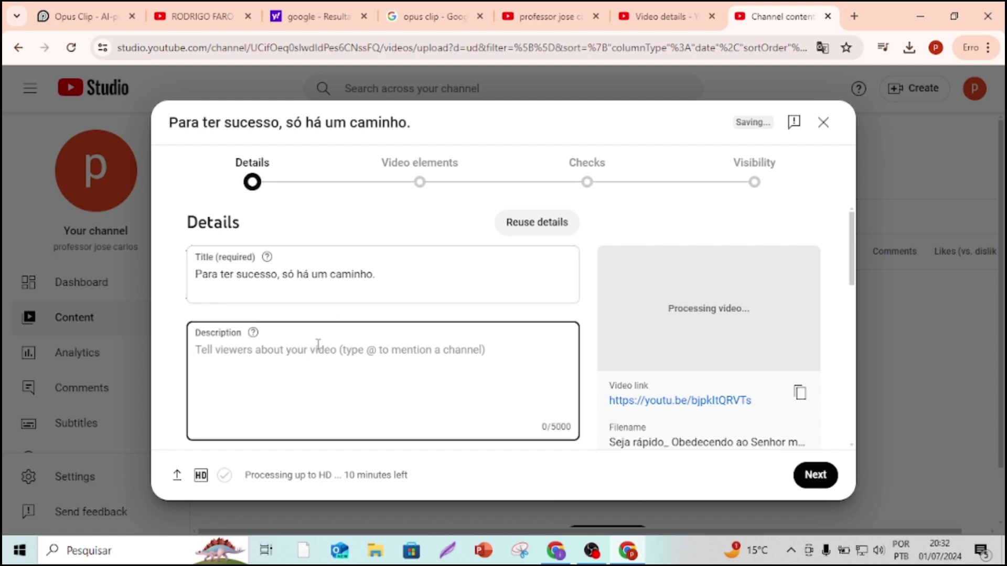
{"action": "type", "text": "Esse"}
{"action": "type", "text": " vídeo descr"}
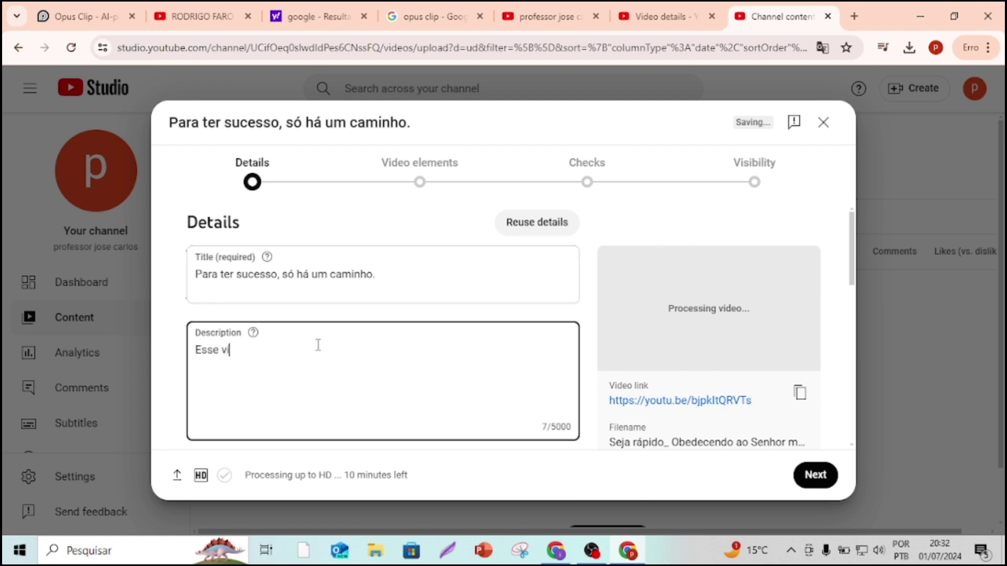
{"action": "type", "text": "eve o caminh"}
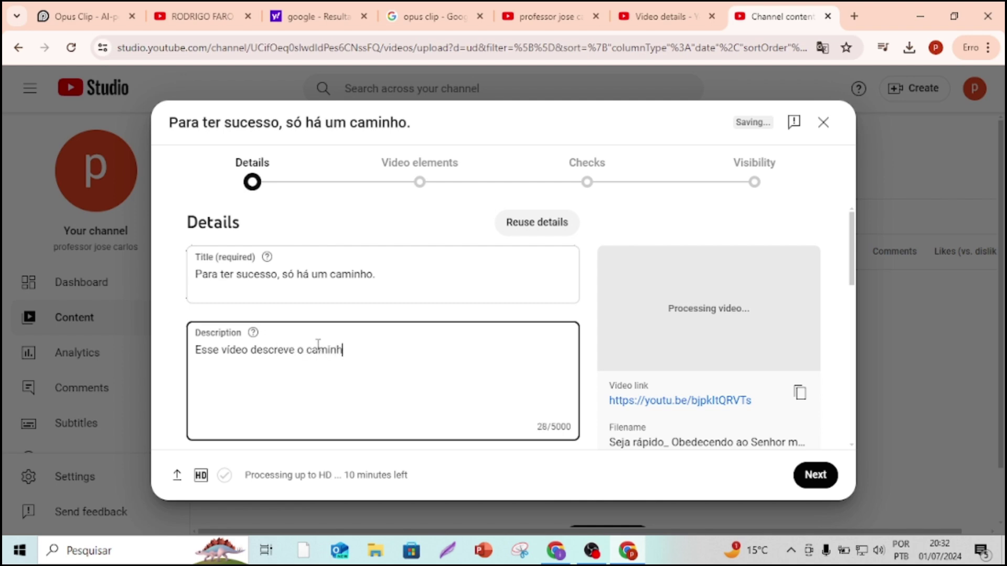
{"action": "type", "text": "o do sucesso, m"}
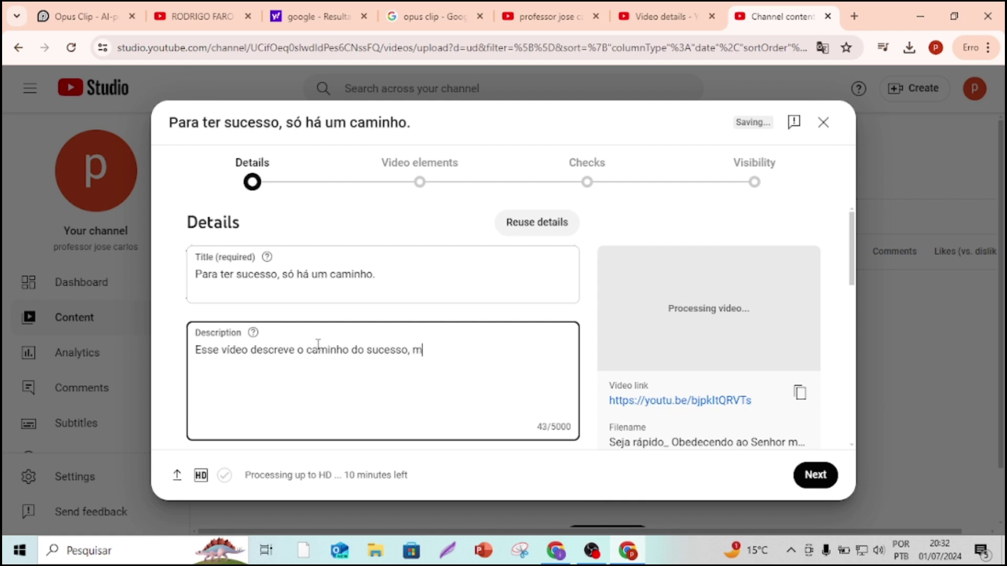
{"action": "type", "text": "esmo nos mo"}
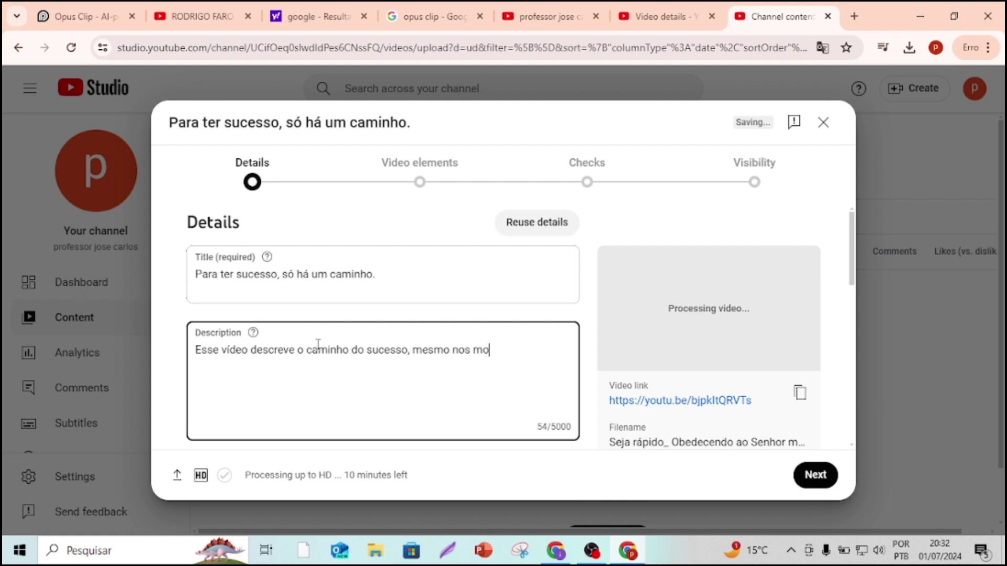
{"action": "type", "text": "mentos mais "}
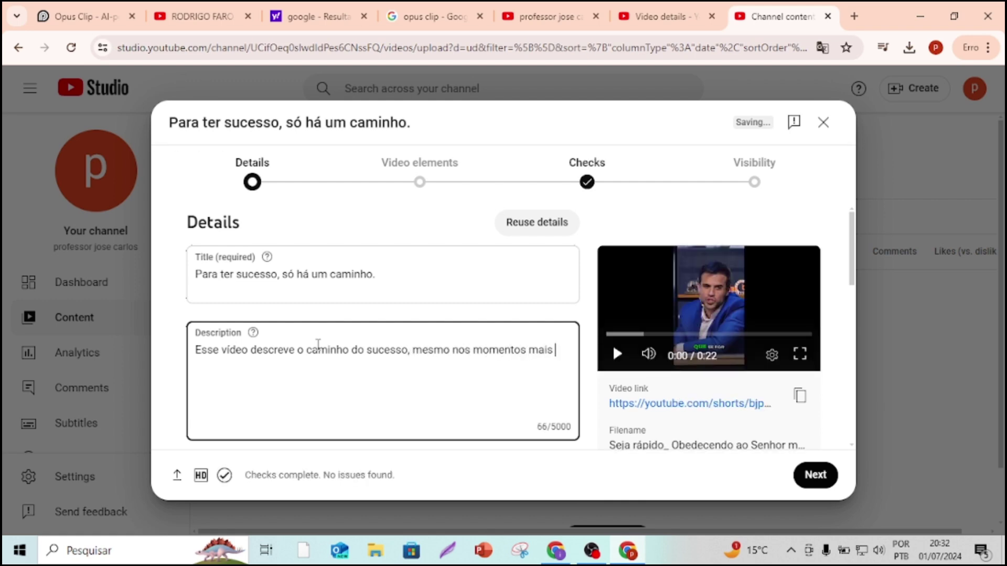
{"action": "type", "text": "dificeis"}
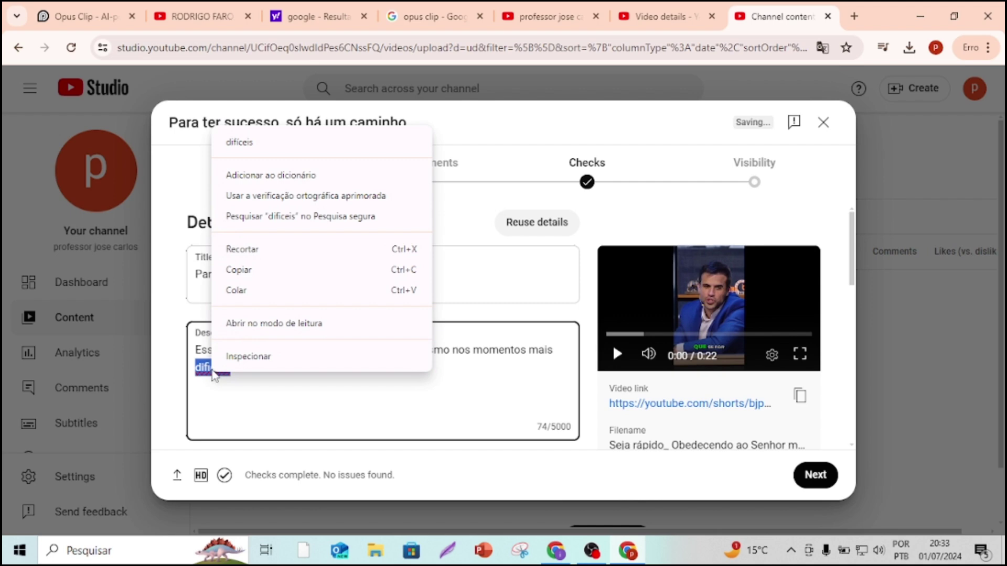
{"action": "left_click", "coordinate": [254, 151]}
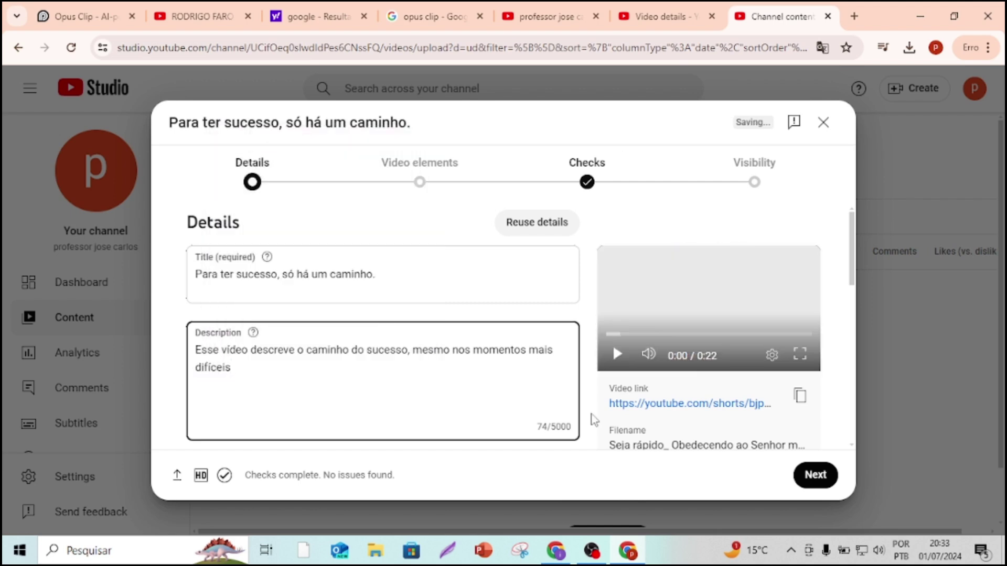
Mark the video as not made for kids and advance through video elements and checks to the Visibility stage.
{"action": "left_click", "coordinate": [814, 474]}
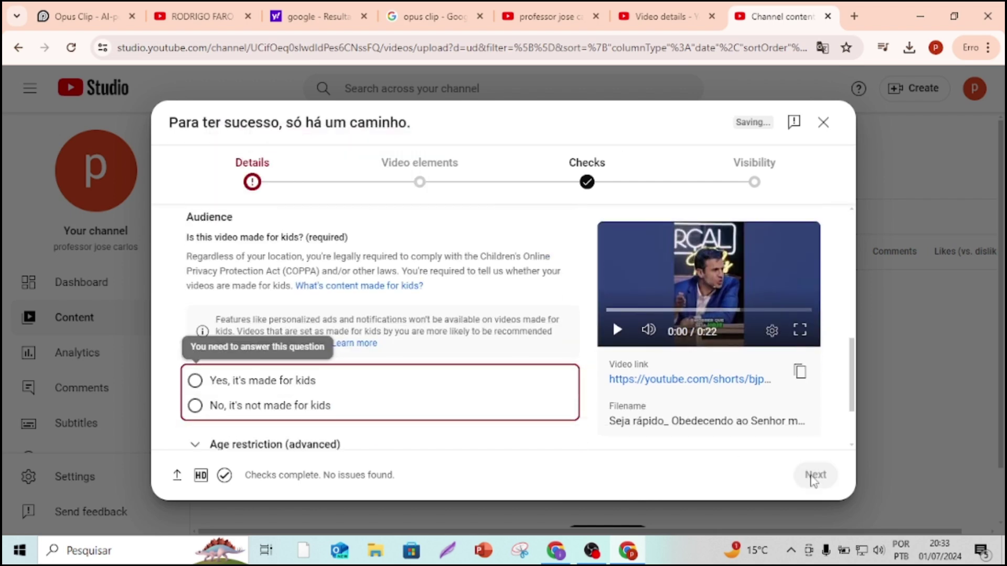
{"action": "left_click", "coordinate": [195, 406]}
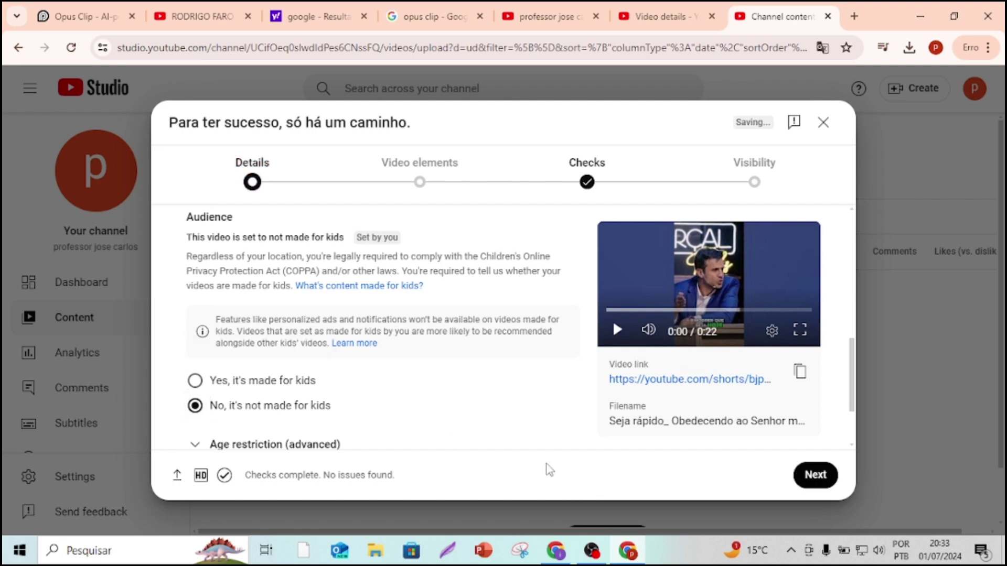
{"action": "left_click", "coordinate": [821, 476]}
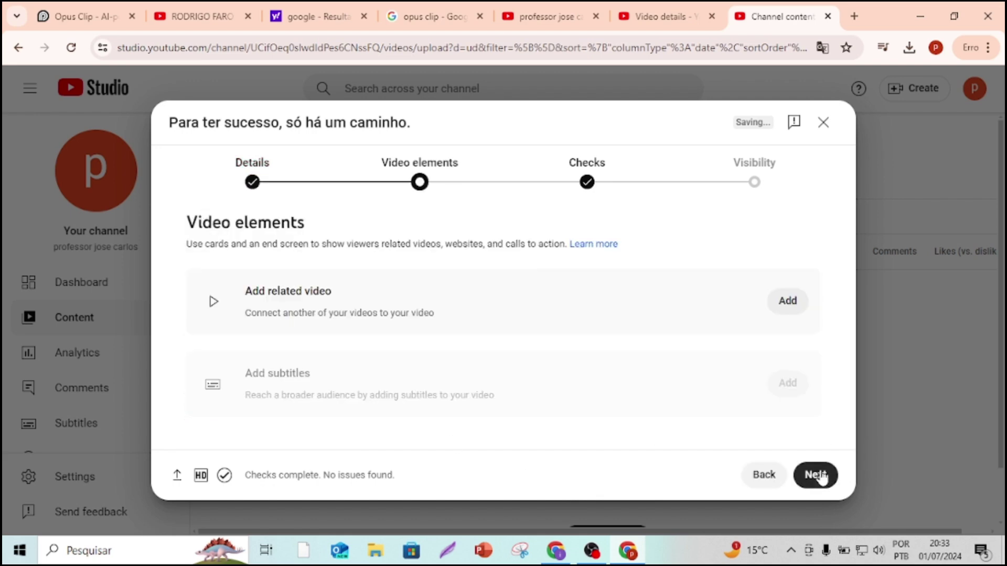
{"action": "left_click", "coordinate": [822, 476]}
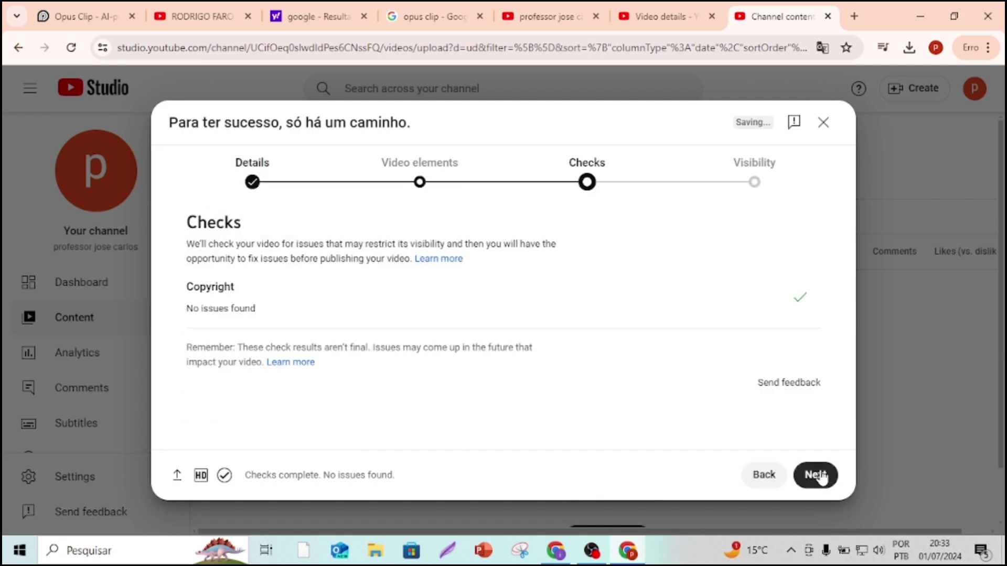
{"action": "left_click", "coordinate": [821, 476]}
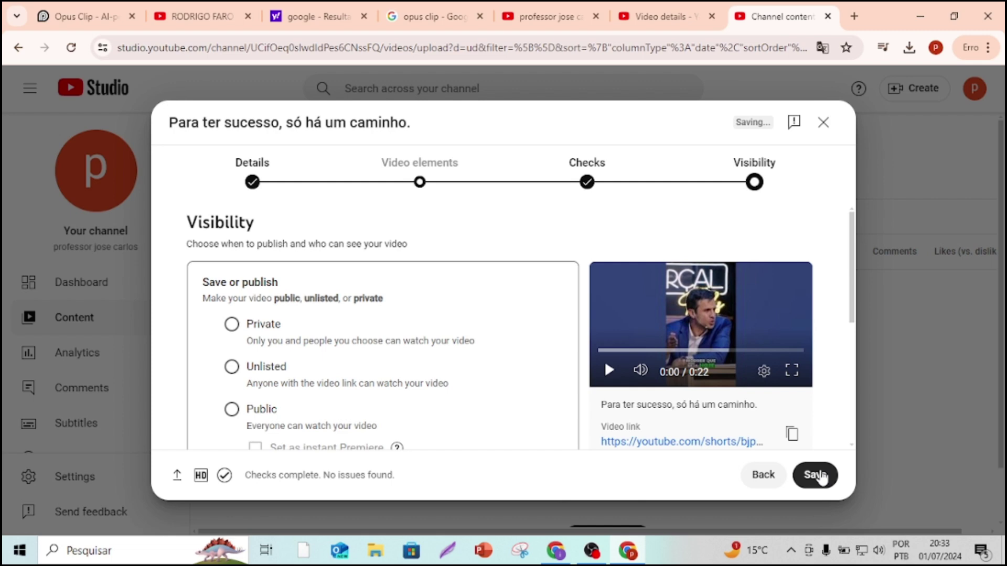
Make the video Public, publish it and close the sharing dialog.
{"action": "left_click", "coordinate": [232, 410]}
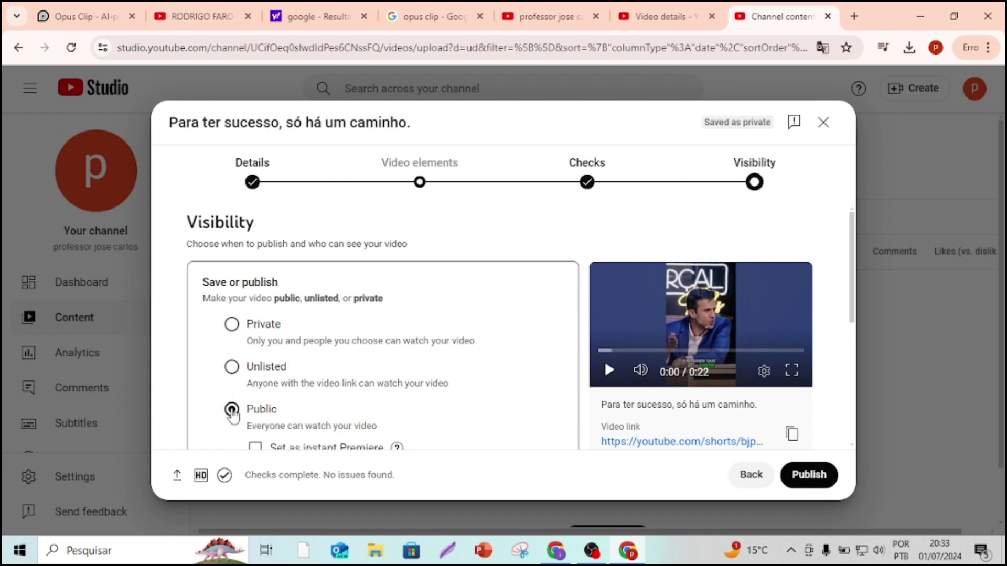
{"action": "left_click", "coordinate": [810, 475]}
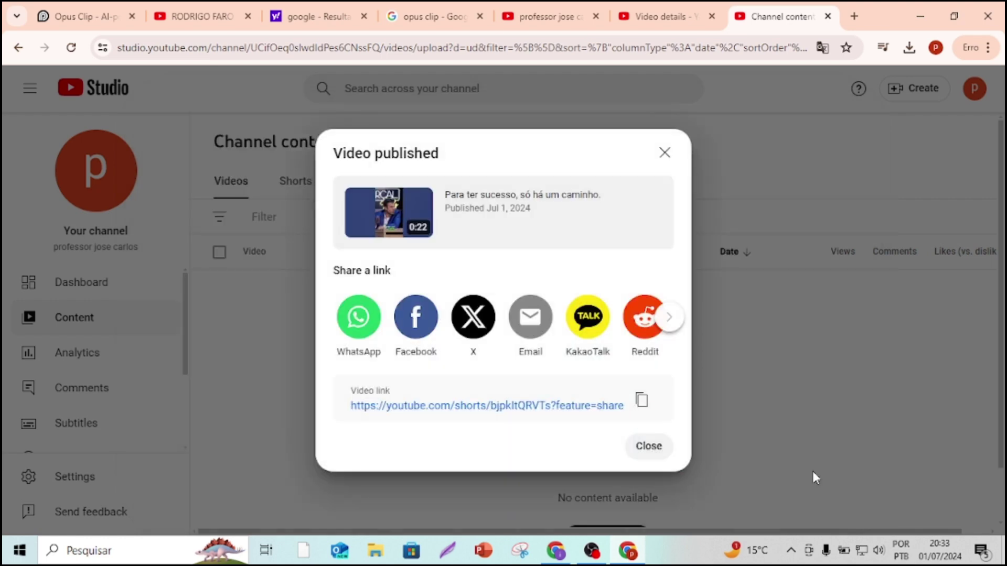
{"action": "left_click", "coordinate": [647, 445]}
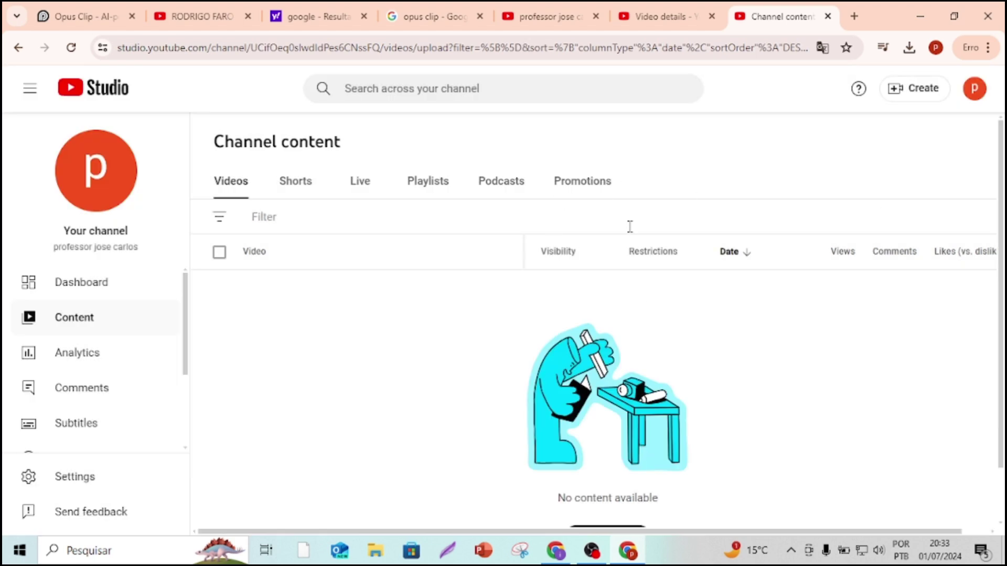
{"action": "left_click", "coordinate": [115, 185]}
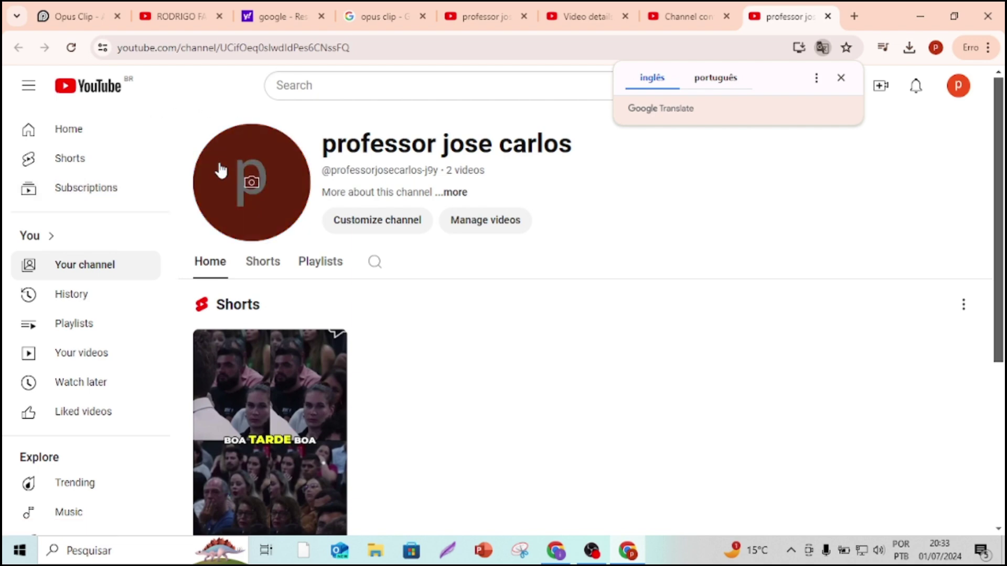
{"action": "left_click", "coordinate": [252, 181]}
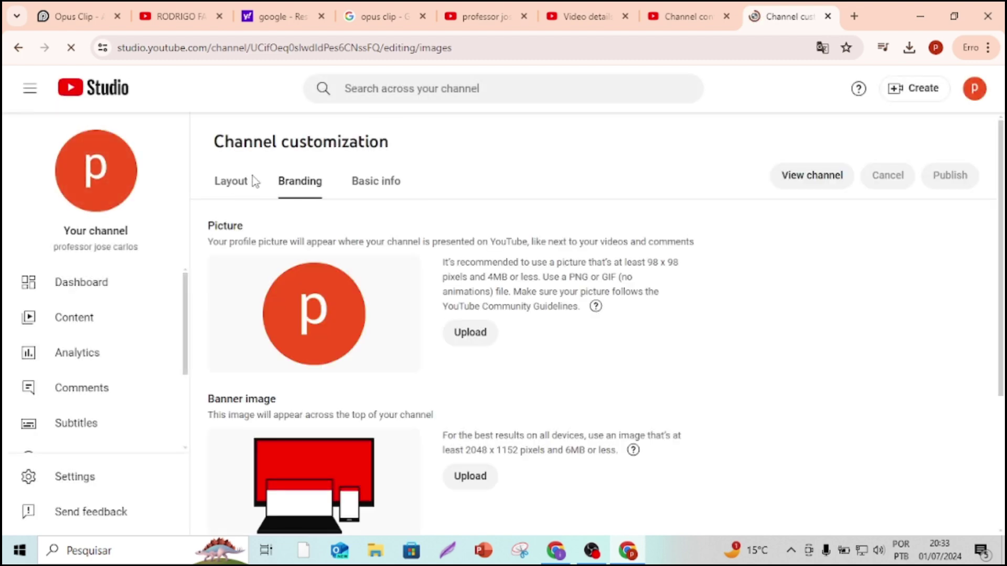
{"action": "left_click", "coordinate": [465, 339]}
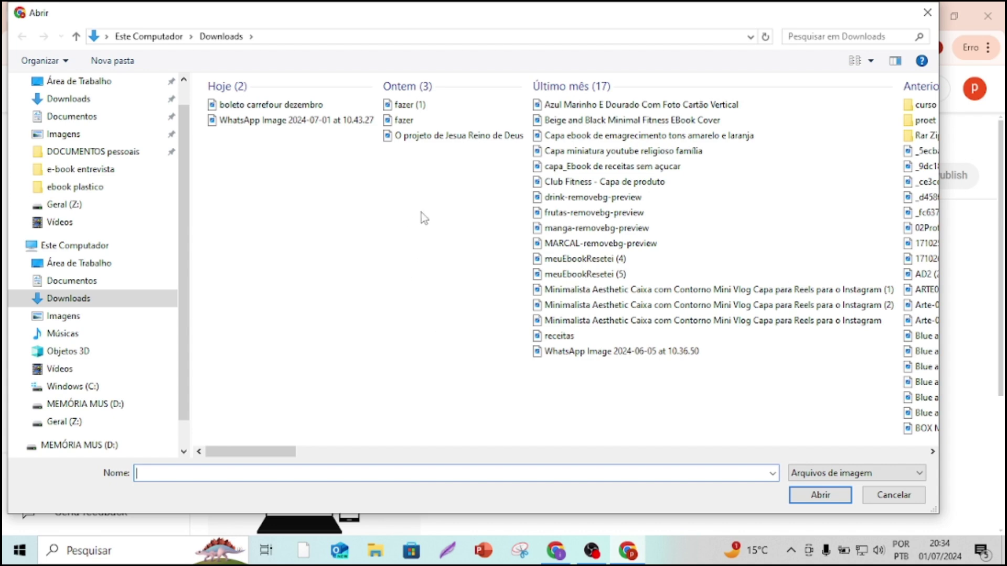
{"action": "left_click", "coordinate": [88, 313]}
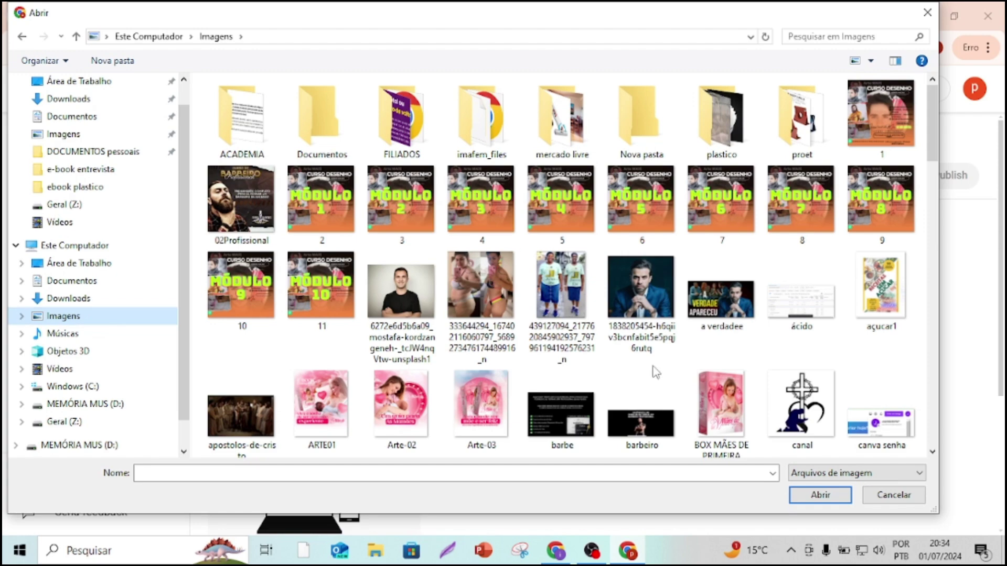
{"action": "double_click", "coordinate": [654, 291]}
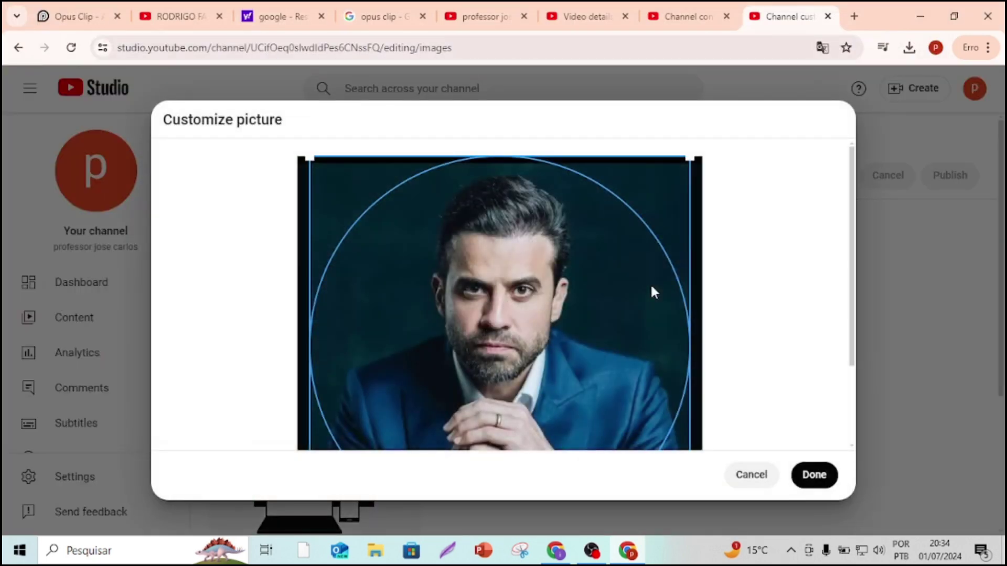
{"action": "left_click", "coordinate": [813, 476]}
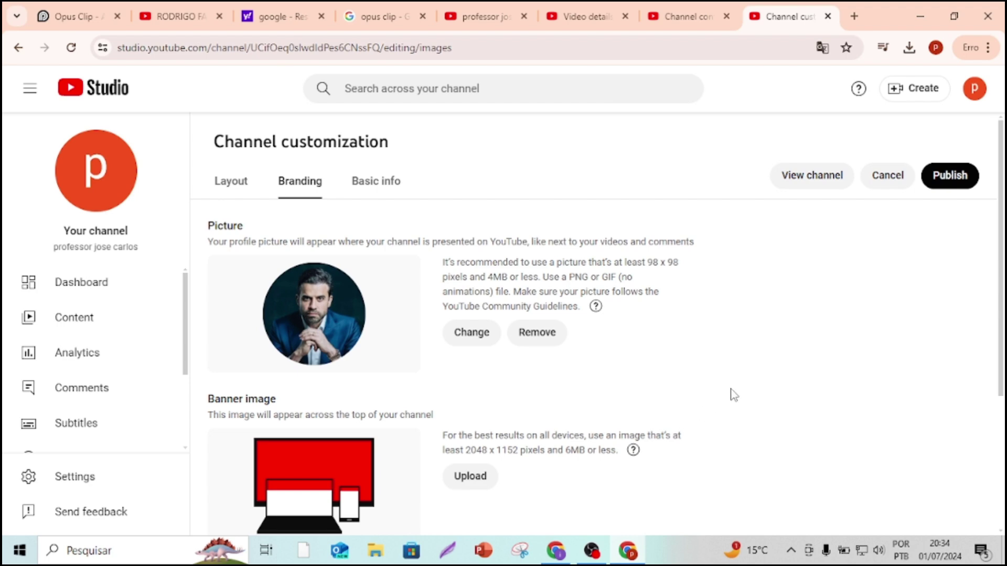
Change the channel name to "CORTES DO MARÇAL" in the channel's basic info.
{"action": "left_click", "coordinate": [391, 194]}
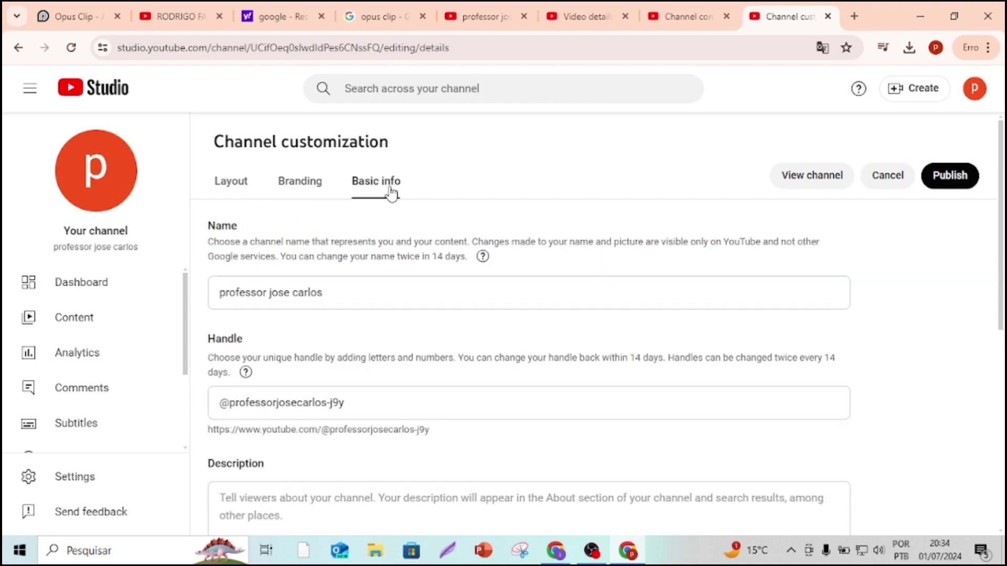
{"action": "left_click", "coordinate": [328, 293]}
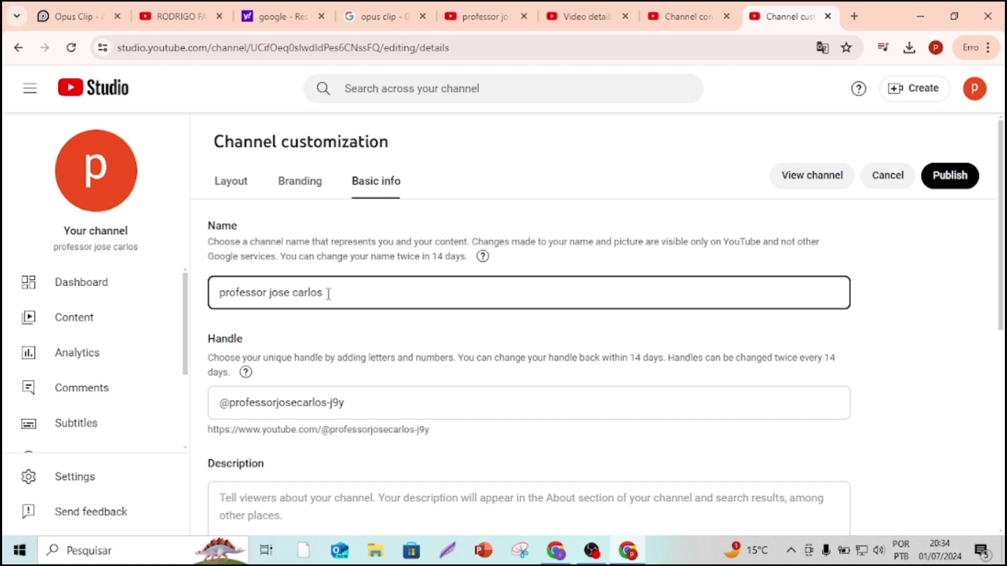
{"action": "key", "text": "BackSpace"}
{"action": "key", "text": "BackSpace"}
{"action": "key", "text": "BackSpace"}
{"action": "key", "text": "BackSpace"}
{"action": "key", "text": "BackSpace"}
{"action": "key", "text": "BackSpace"}
{"action": "key", "text": "BackSpace"}
{"action": "key", "text": "BackSpace"}
{"action": "key", "text": "BackSpace"}
{"action": "key", "text": "BackSpace"}
{"action": "key", "text": "BackSpace"}
{"action": "key", "text": "BackSpace"}
{"action": "key", "text": "BackSpace"}
{"action": "key", "text": "BackSpace"}
{"action": "key", "text": "BackSpace"}
{"action": "key", "text": "BackSpace"}
{"action": "key", "text": "BackSpace"}
{"action": "key", "text": "BackSpace"}
{"action": "key", "text": "BackSpace"}
{"action": "key", "text": "BackSpace"}
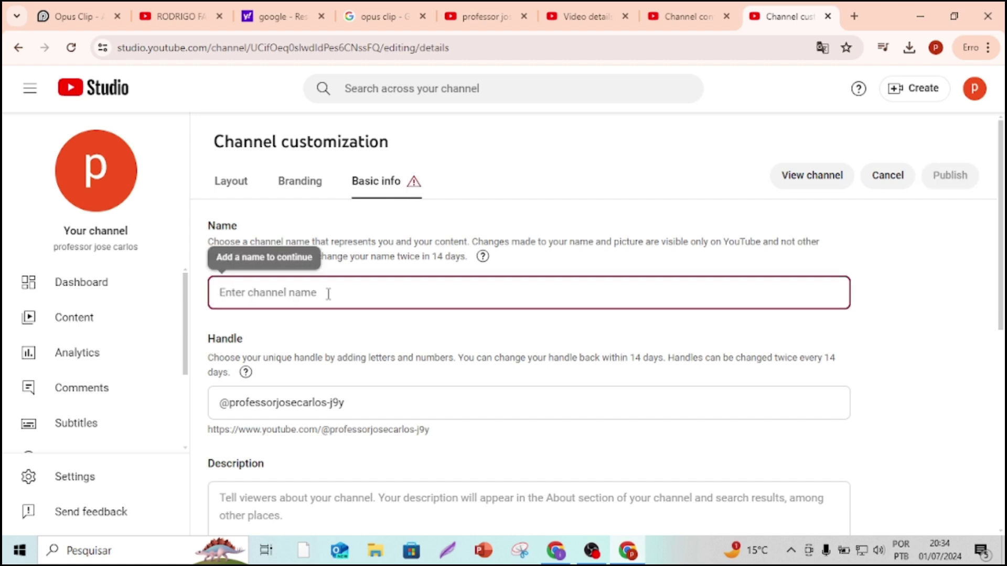
{"action": "type", "text": "CO"}
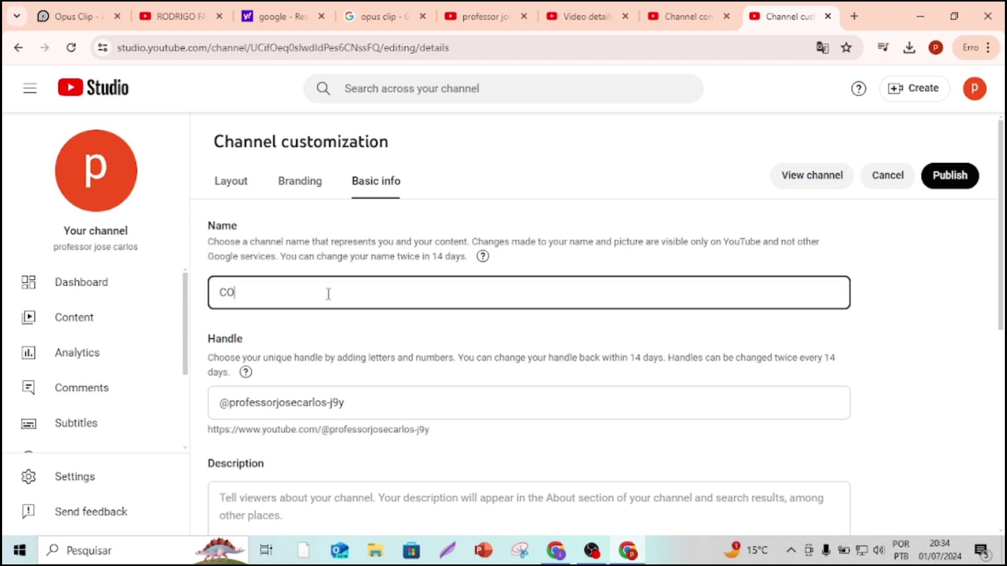
{"action": "type", "text": "RTES DO MARÇA"}
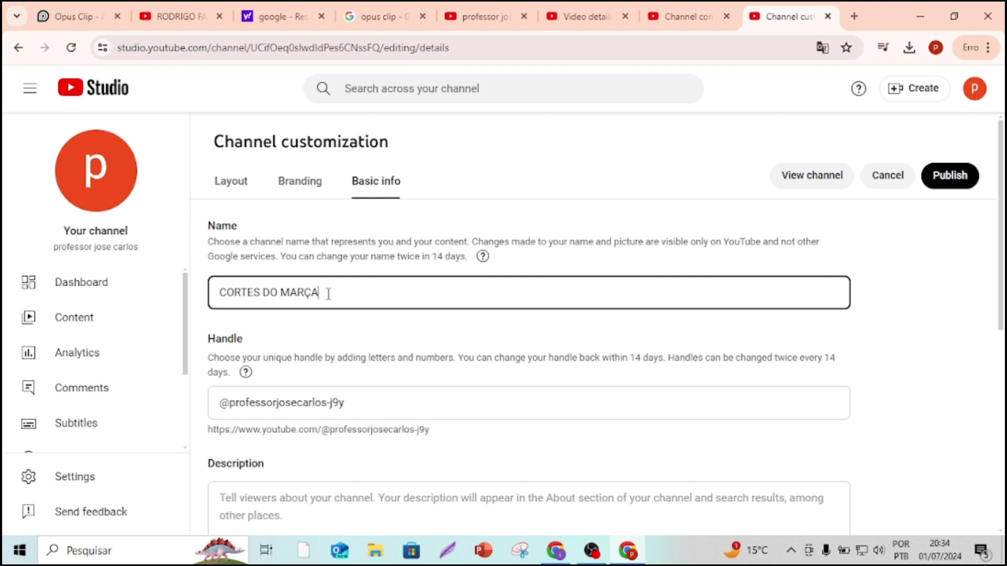
{"action": "type", "text": "L"}
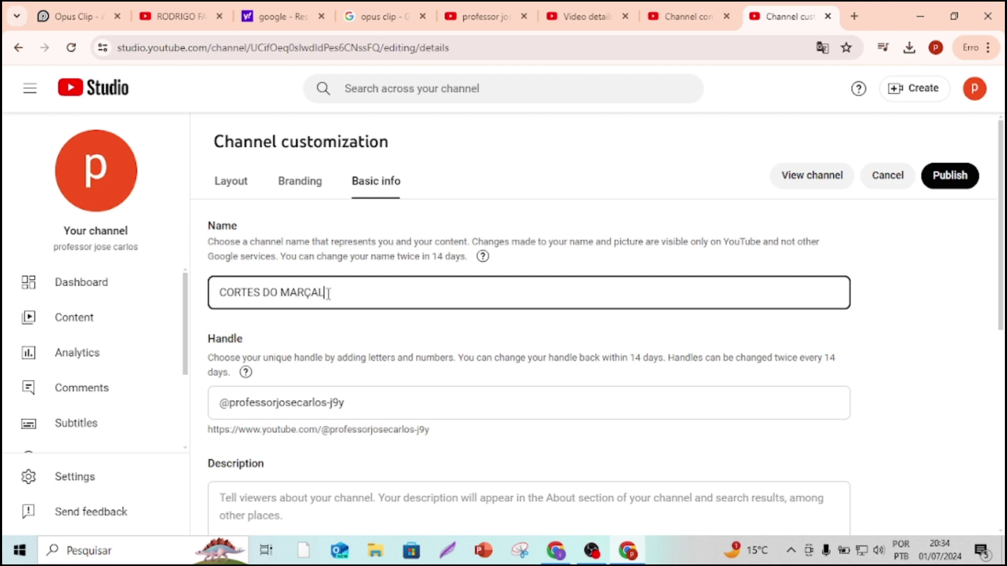
{"action": "left_click", "coordinate": [368, 402]}
{"action": "key", "text": "BackSpace"}
{"action": "key", "text": "BackSpace"}
{"action": "key", "text": "BackSpace"}
{"action": "key", "text": "BackSpace"}
{"action": "key", "text": "BackSpace"}
{"action": "key", "text": "BackSpace"}
{"action": "key", "text": "BackSpace"}
{"action": "key", "text": "BackSpace"}
{"action": "key", "text": "BackSpace"}
{"action": "key", "text": "BackSpace"}
{"action": "key", "text": "BackSpace"}
{"action": "key", "text": "BackSpace"}
{"action": "key", "text": "BackSpace"}
{"action": "key", "text": "BackSpace"}
{"action": "key", "text": "BackSpace"}
{"action": "key", "text": "BackSpace"}
{"action": "key", "text": "BackSpace"}
{"action": "key", "text": "BackSpace"}
{"action": "key", "text": "BackSpace"}
{"action": "key", "text": "BackSpace"}
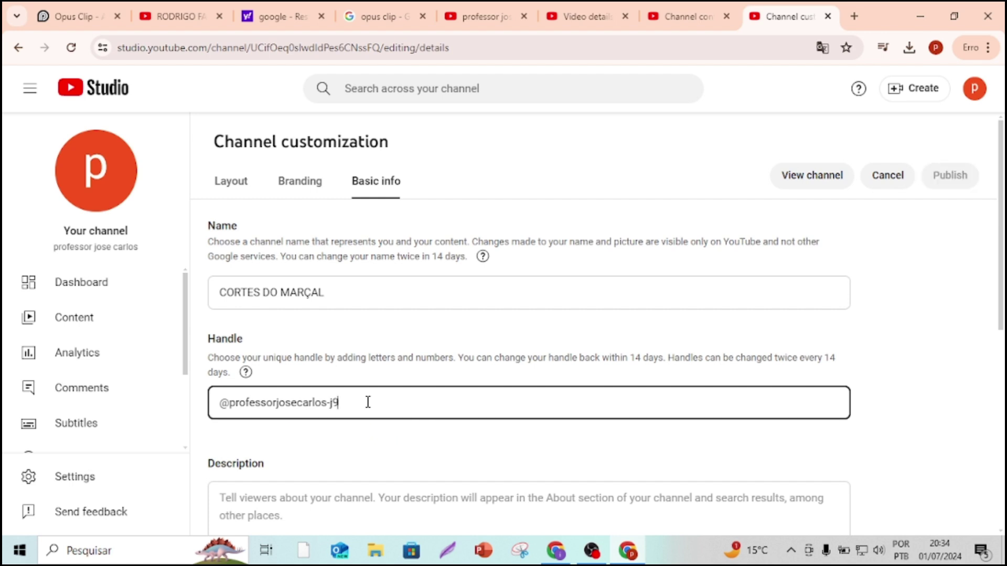
{"action": "key", "text": "BackSpace"}
{"action": "key", "text": "BackSpace"}
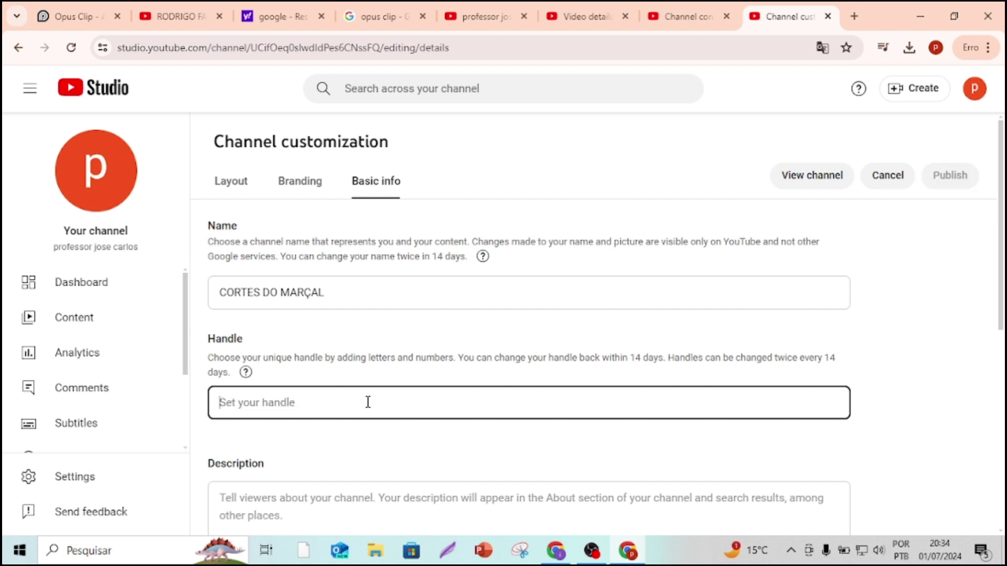
{"action": "type", "text": "@@cortes"}
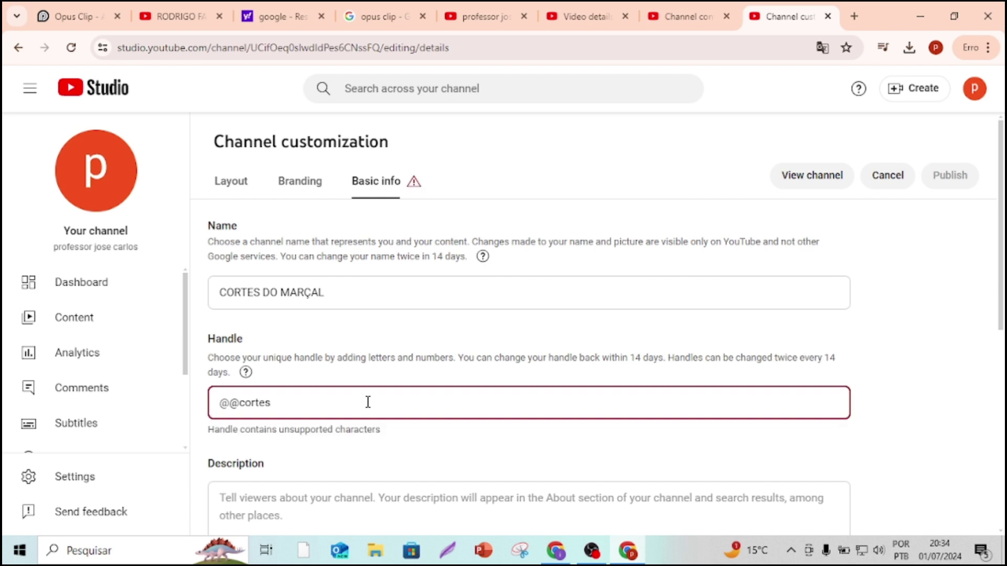
{"action": "type", "text": "do marçal"}
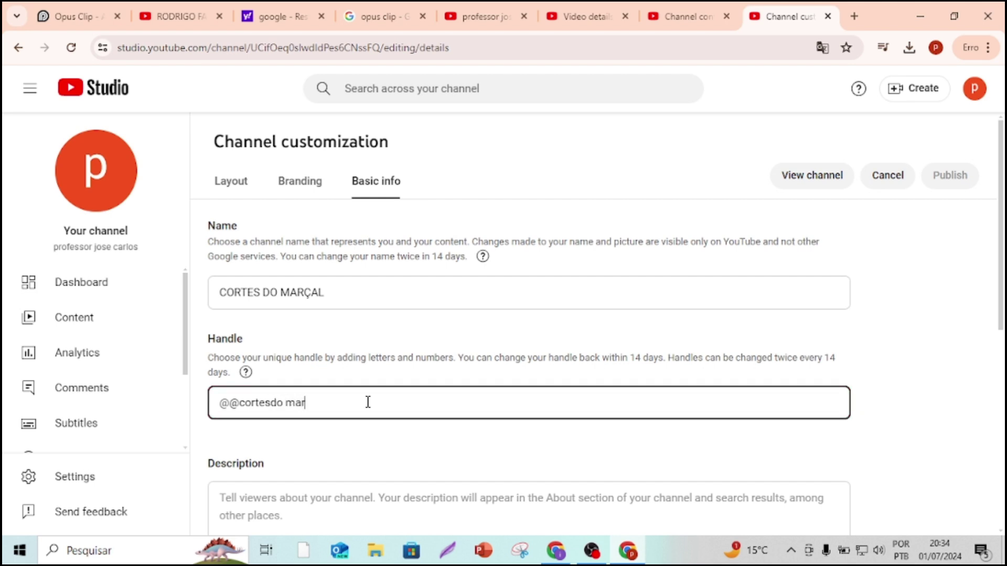
{"action": "left_click", "coordinate": [241, 402]}
{"action": "key", "text": "BackSpace"}
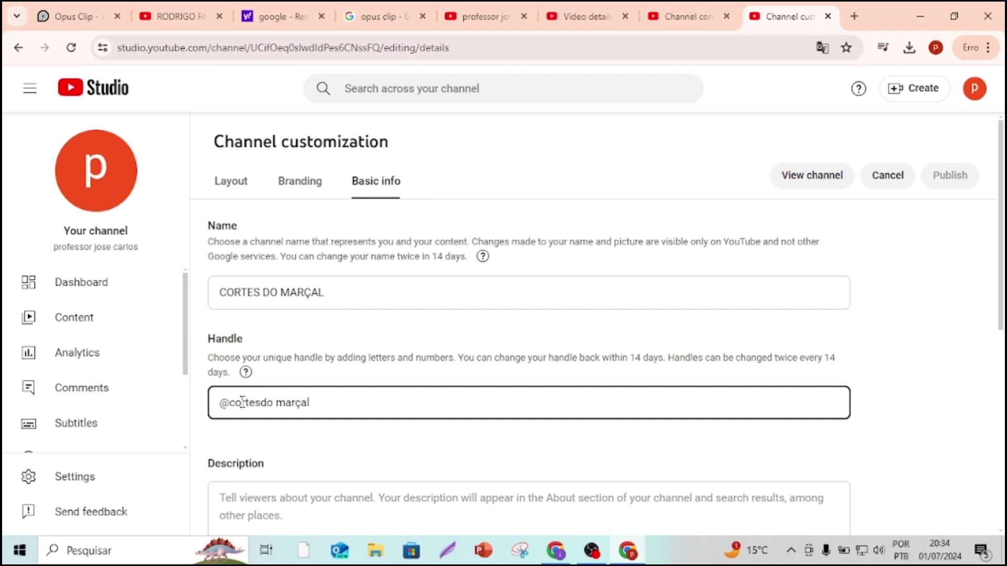
{"action": "left_click", "coordinate": [319, 407]}
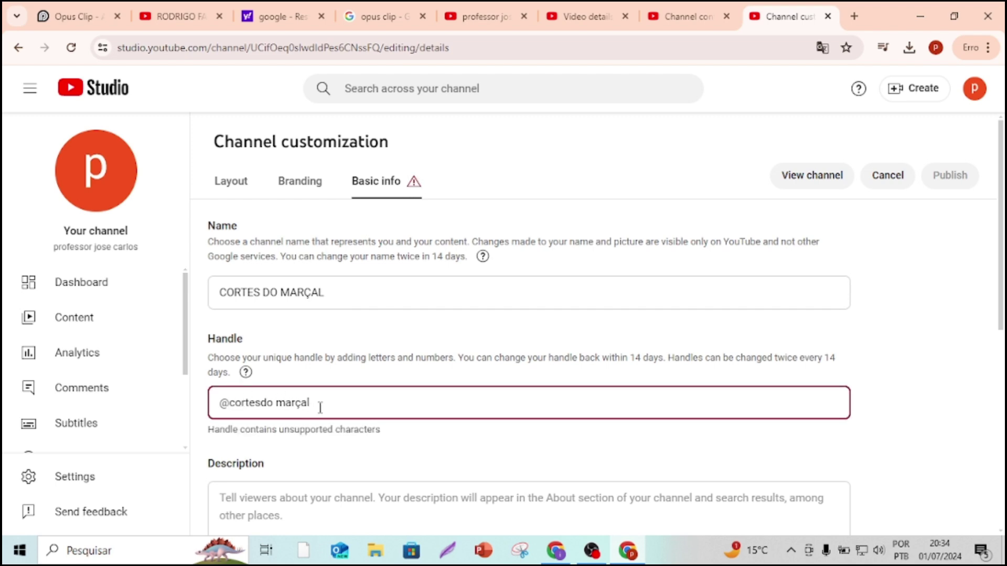
{"action": "left_click", "coordinate": [280, 402]}
{"action": "key", "text": "BackSpace"}
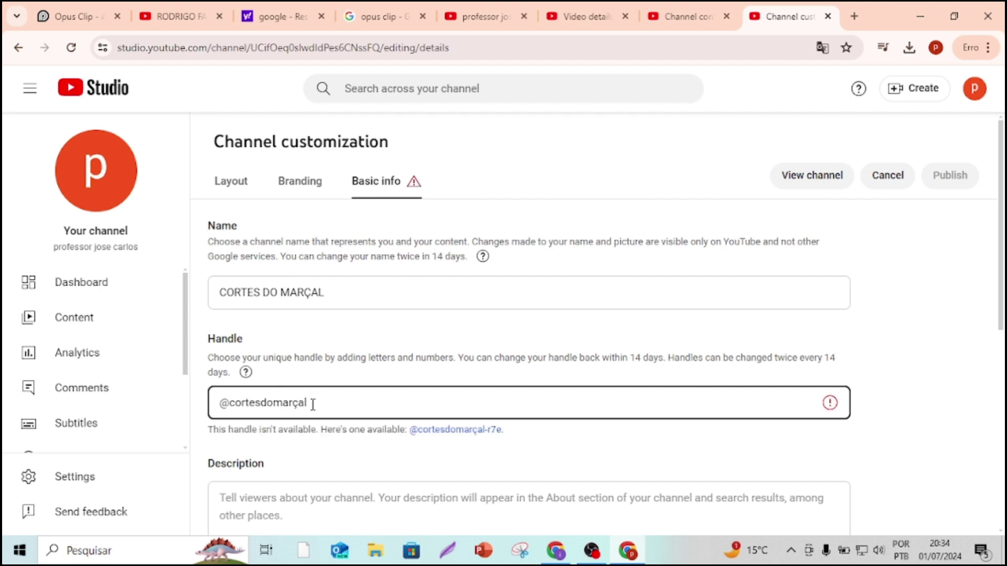
{"action": "type", "text": "2024-"}
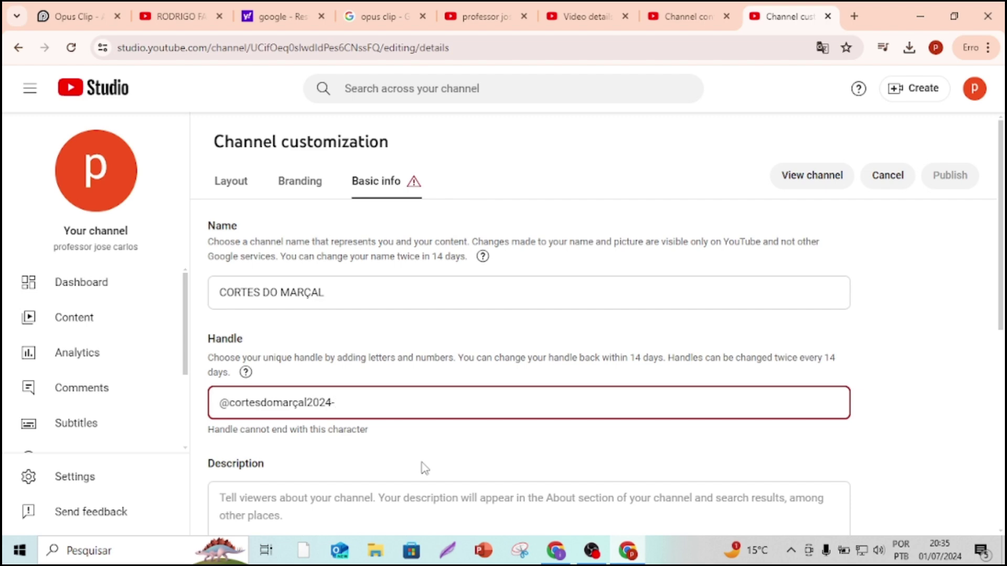
{"action": "key", "text": "BackSpace"}
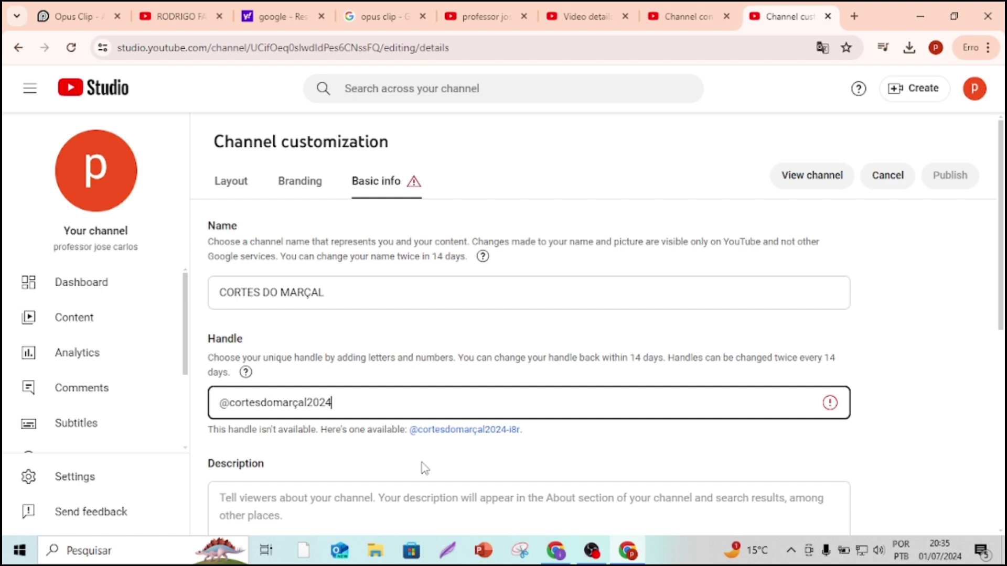
{"action": "key", "text": "BackSpace"}
{"action": "key", "text": "BackSpace"}
{"action": "key", "text": "BackSpace"}
{"action": "key", "text": "BackSpace"}
{"action": "left_click", "coordinate": [231, 405]}
{"action": "type", "text": "renda"}
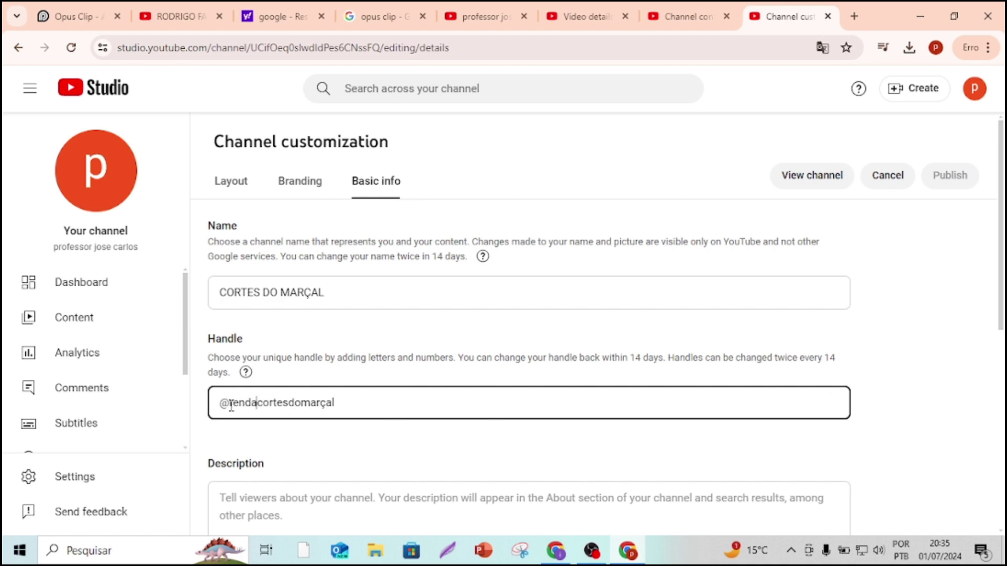
{"action": "type", "text": "com"}
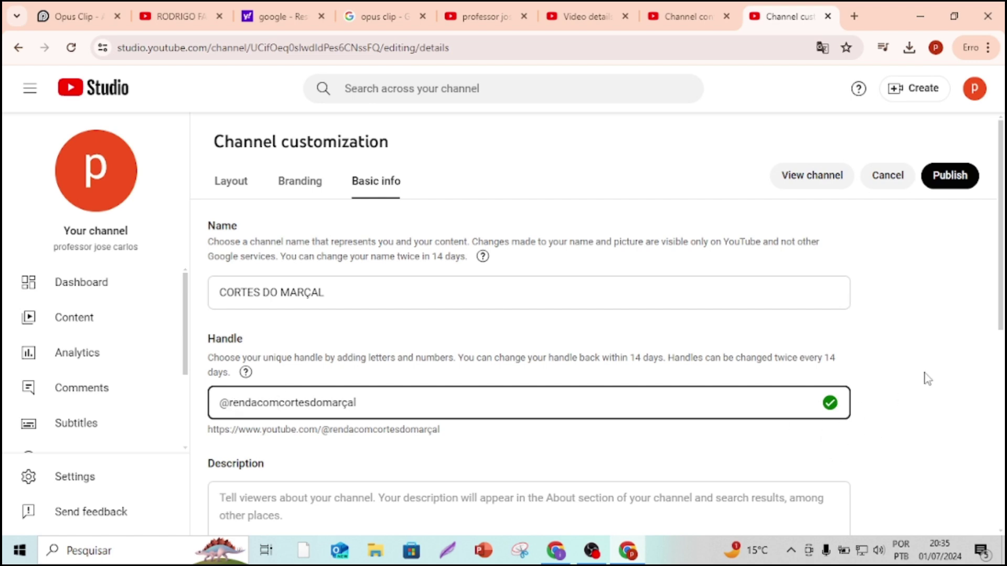
{"action": "left_click", "coordinate": [966, 179]}
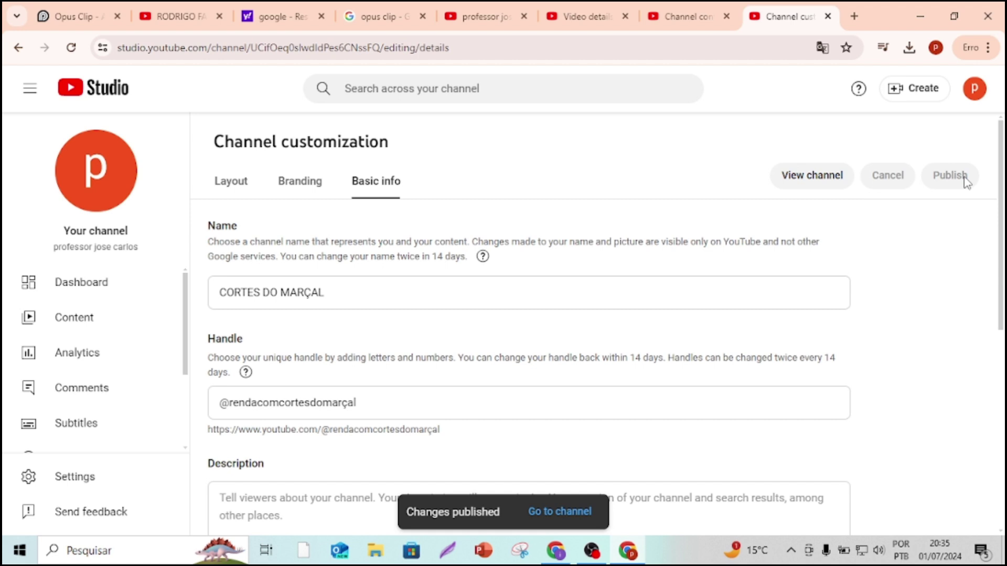
Open the public channel page and reload it to check the published name, handle and profile picture.
{"action": "left_click", "coordinate": [980, 93]}
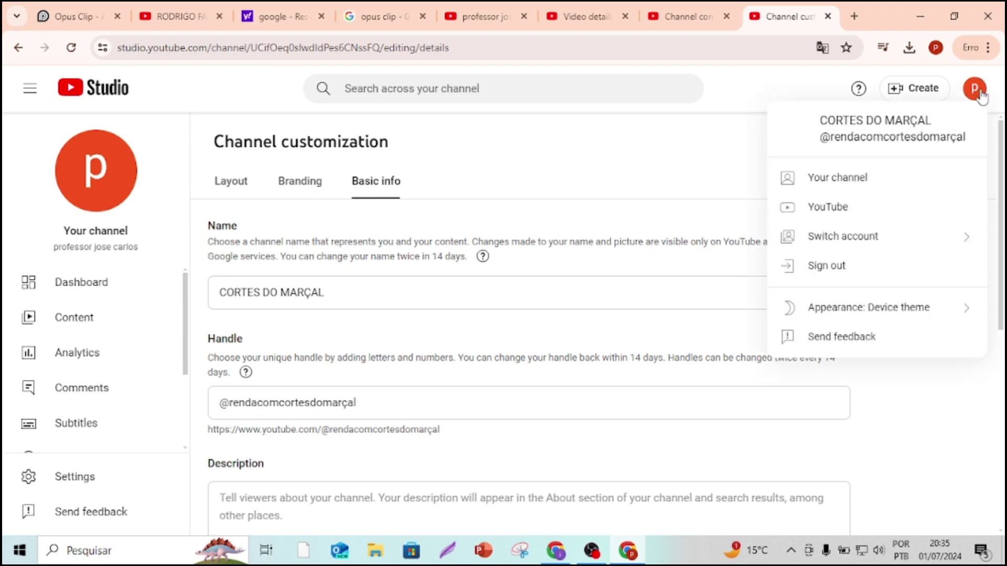
{"action": "left_click", "coordinate": [832, 179]}
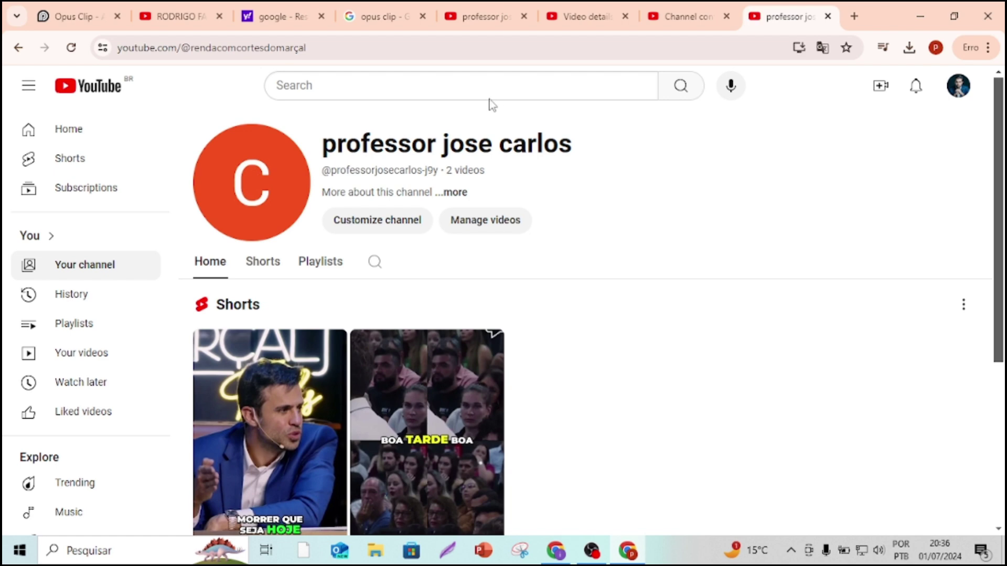
{"action": "left_click", "coordinate": [72, 48]}
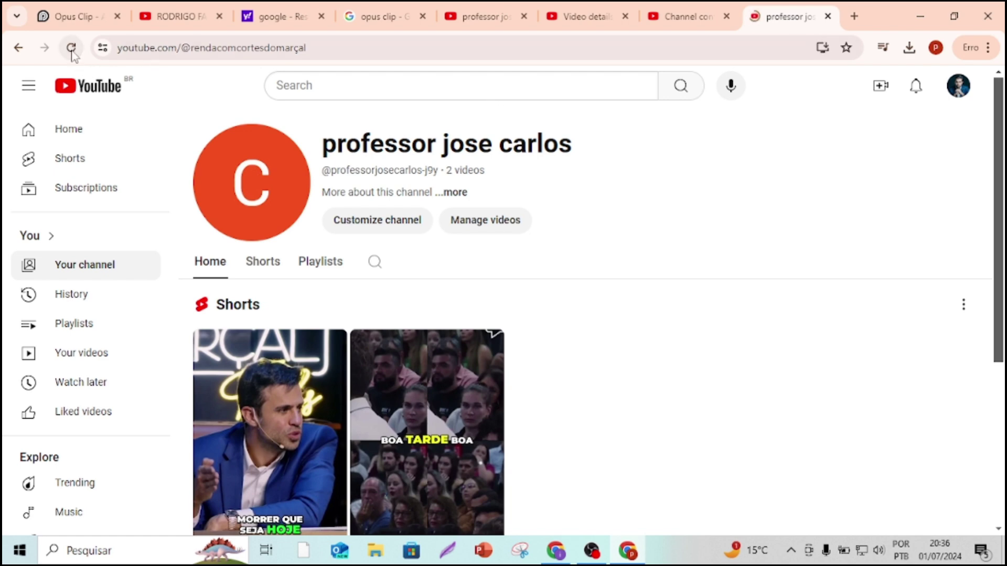
{"action": "left_click", "coordinate": [72, 48]}
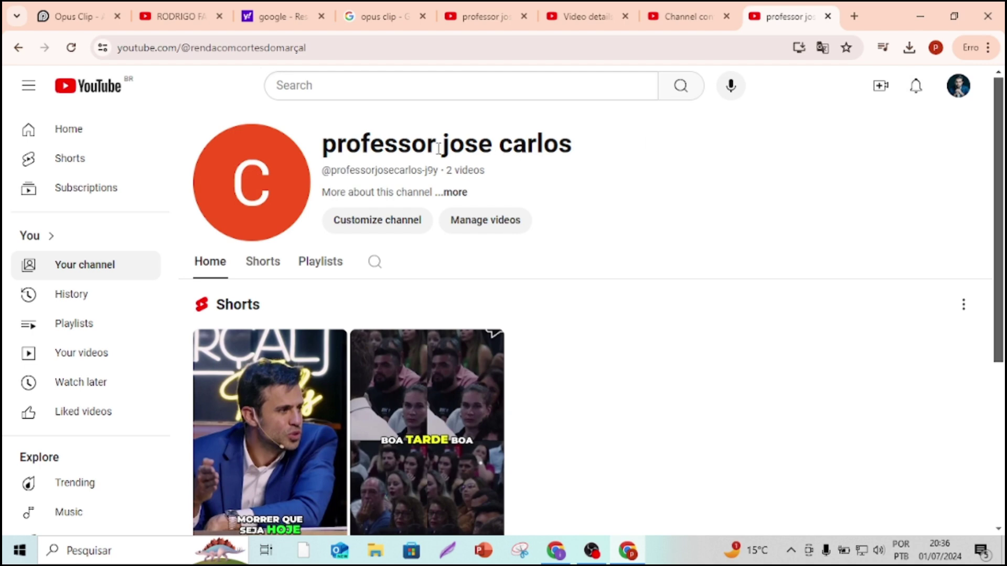
Open the channel's image customization from its profile picture.
{"action": "left_click", "coordinate": [251, 193]}
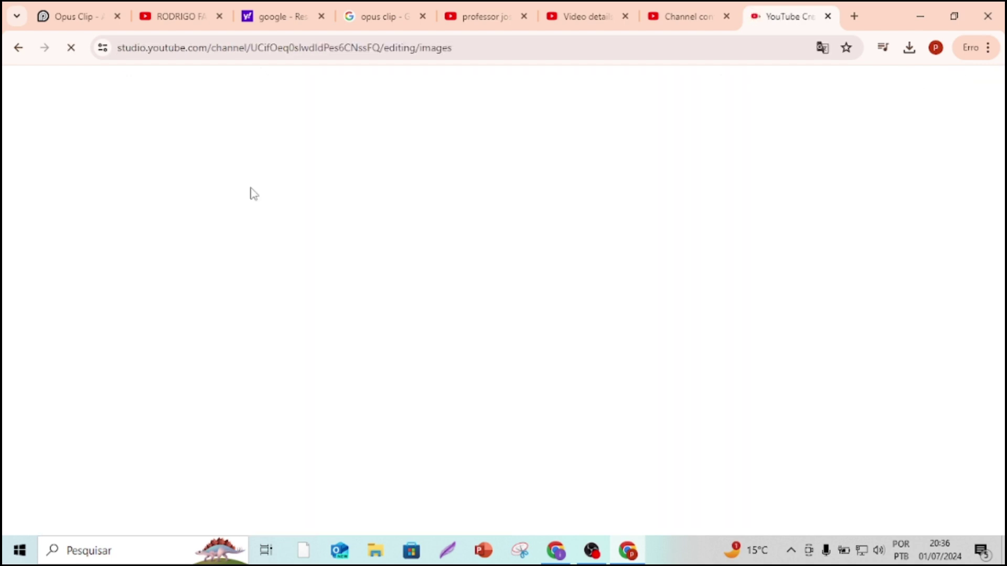